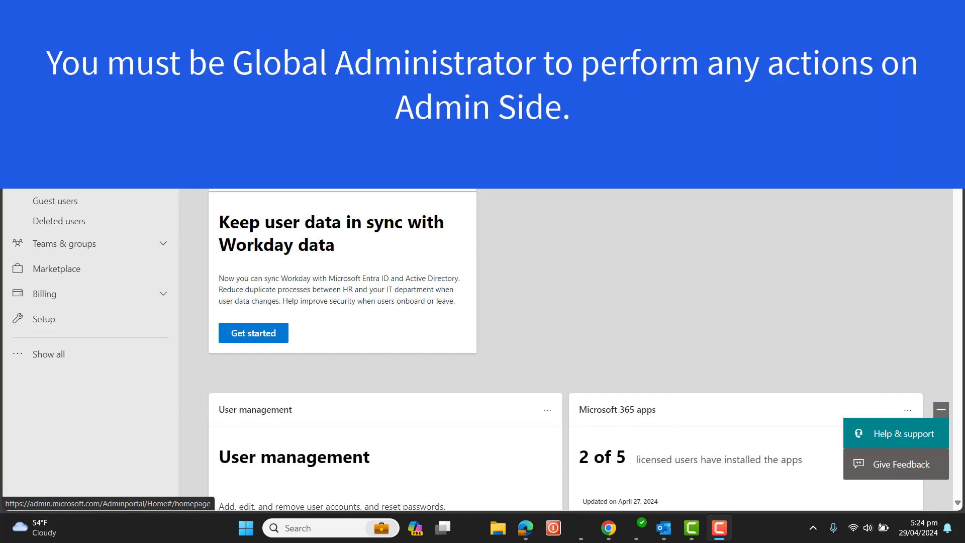
Step: Collapse Users in the left navigation and expand Teams & groups to reveal Shared mailboxes
mouse_move(722, 525)
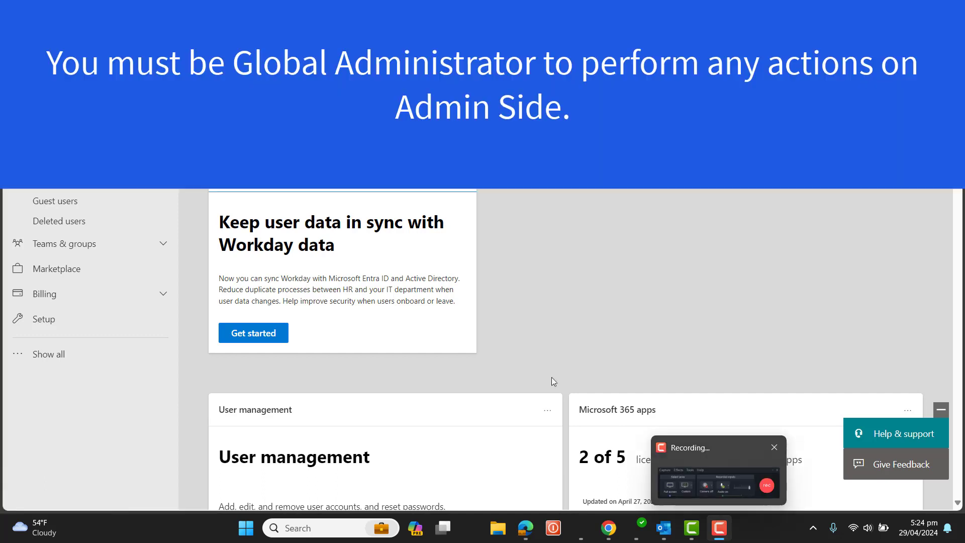
click(714, 535)
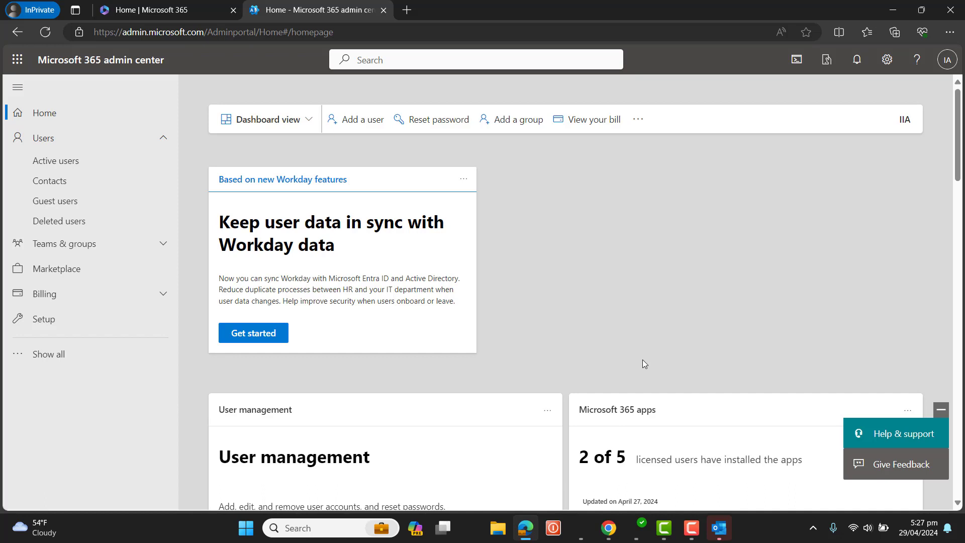
click(165, 138)
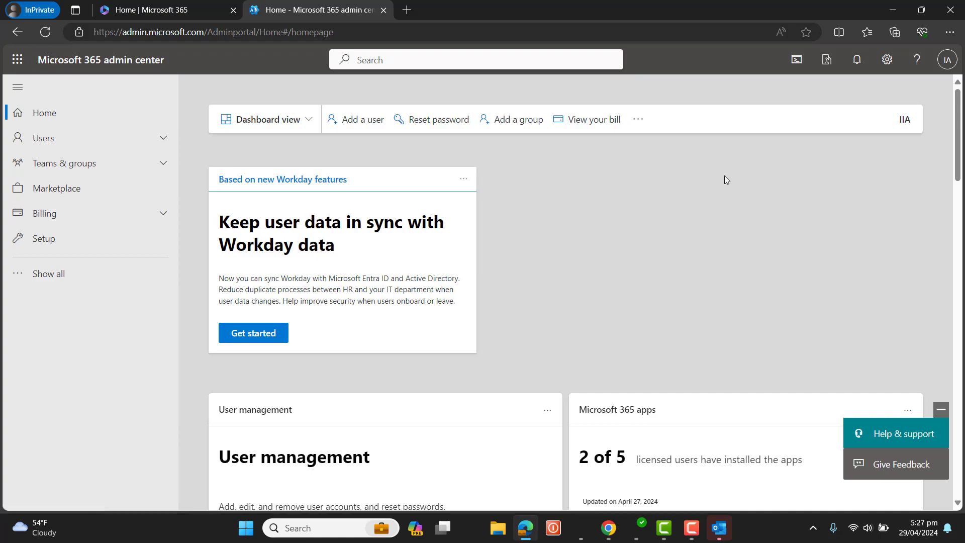
scroll(958, 146, down, 15)
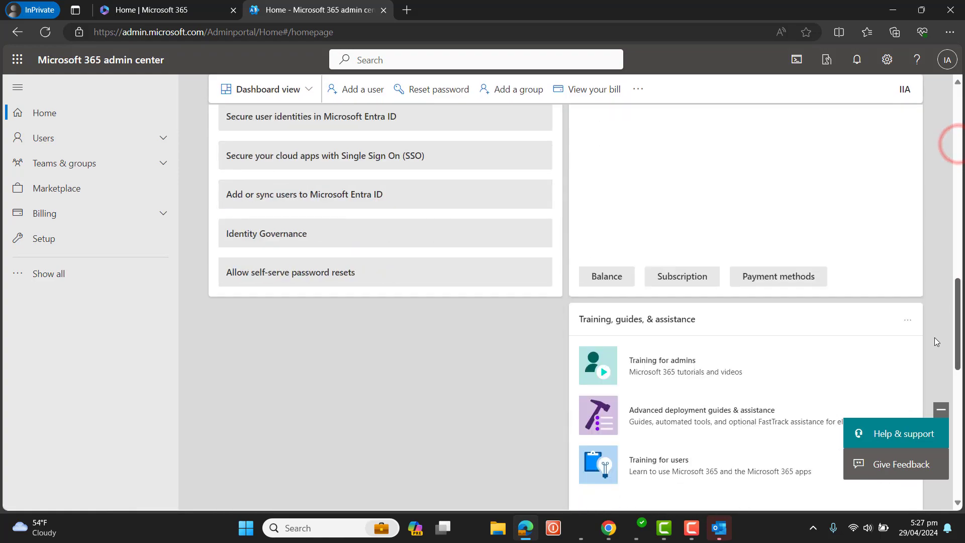
scroll(917, 371, up, 15)
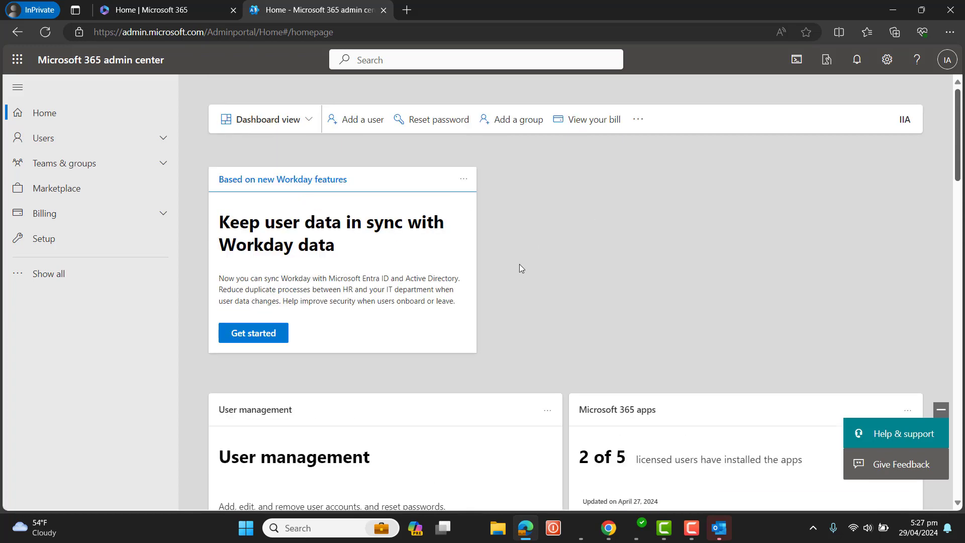
click(163, 165)
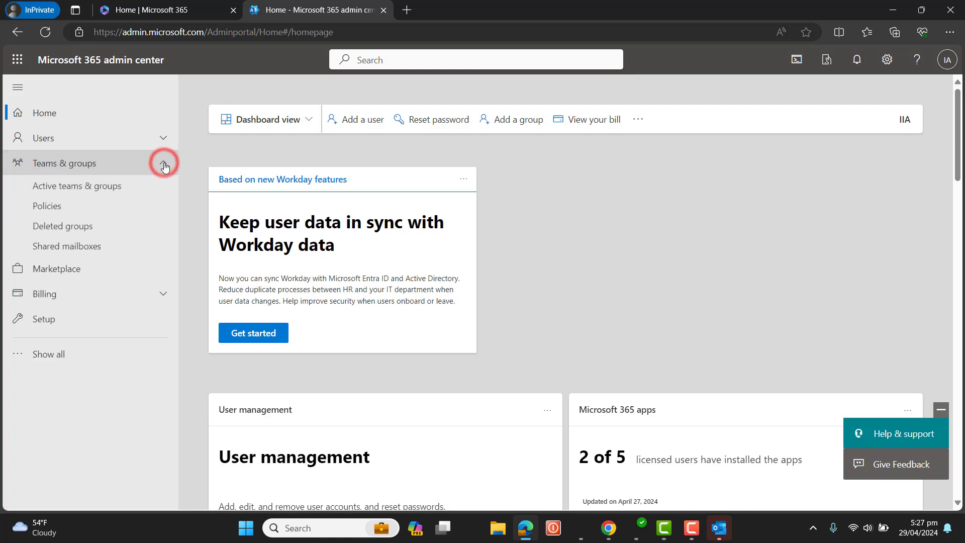
Step: Start a new shared mailbox named 'Shared Mailbox', keeping the suggested email sharedmailbox
click(78, 251)
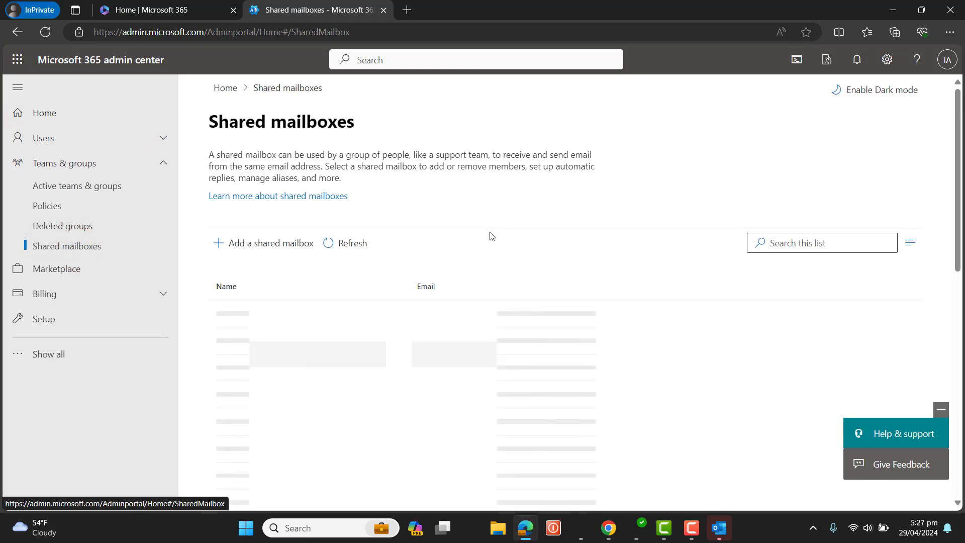
click(272, 242)
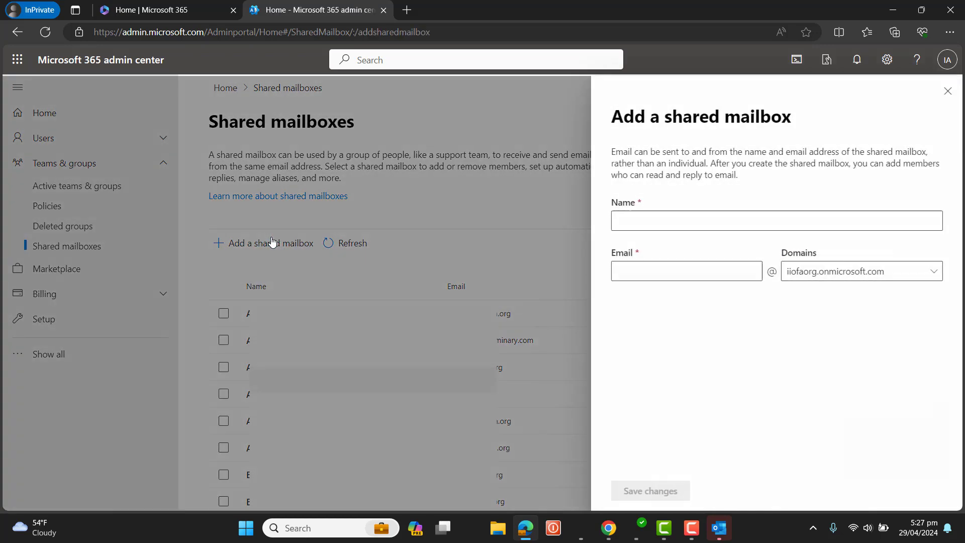
click(844, 277)
click(708, 223)
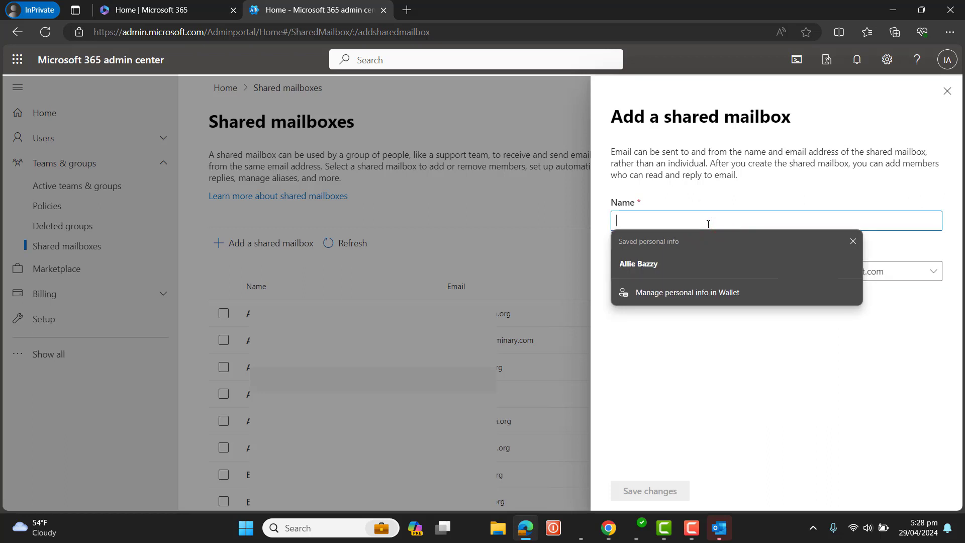
text(In)
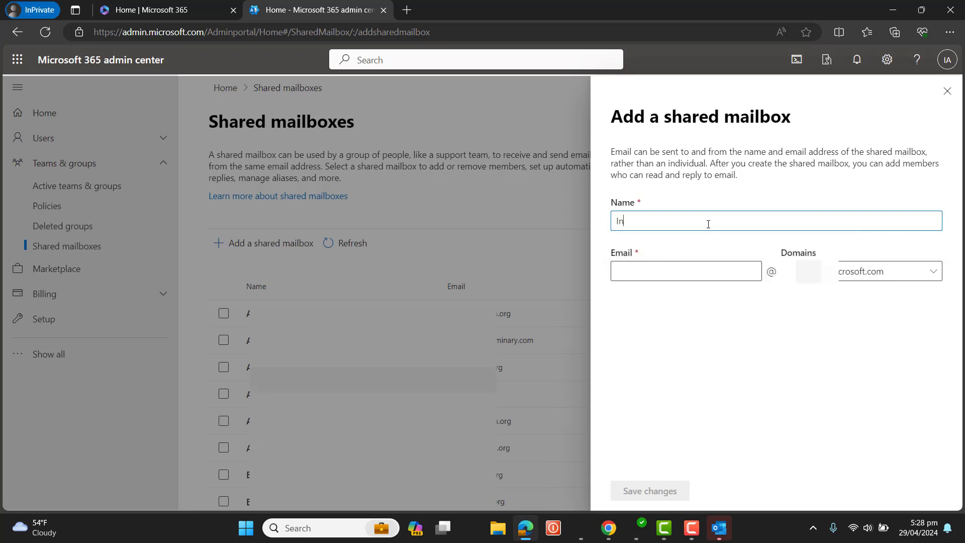
key(BackSpace)
key(BackSpace)
text(Shared Mailbox)
key(Tab)
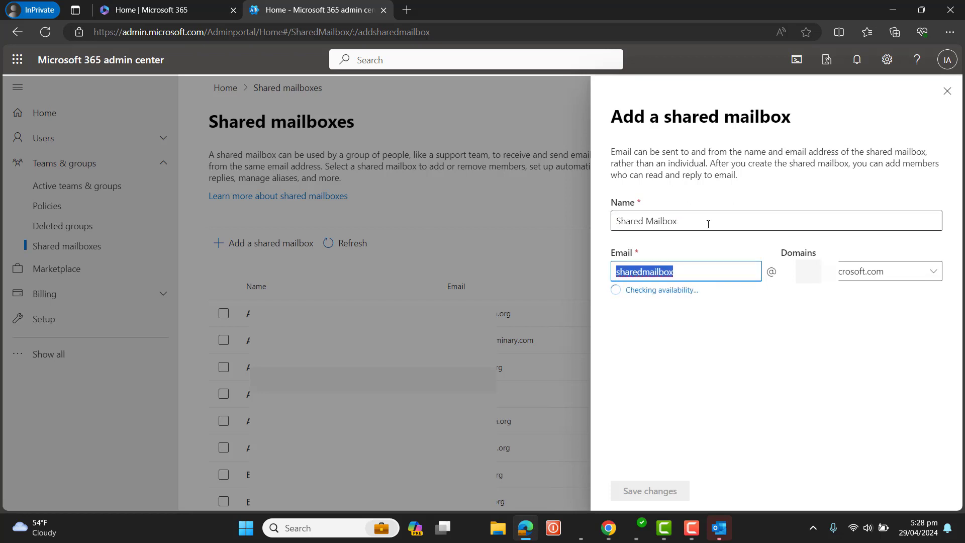
key(Right)
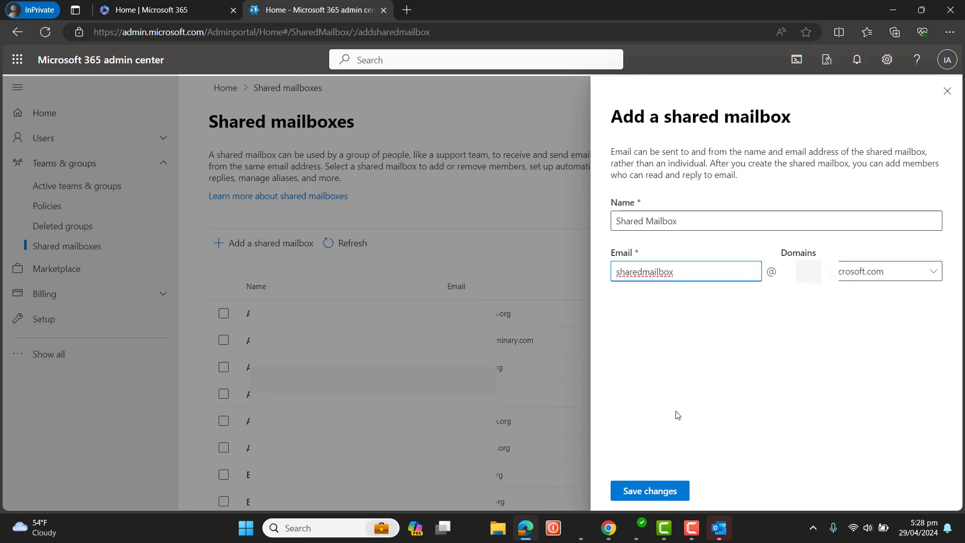
Step: Save the new shared mailbox and review the creation confirmation note
click(665, 493)
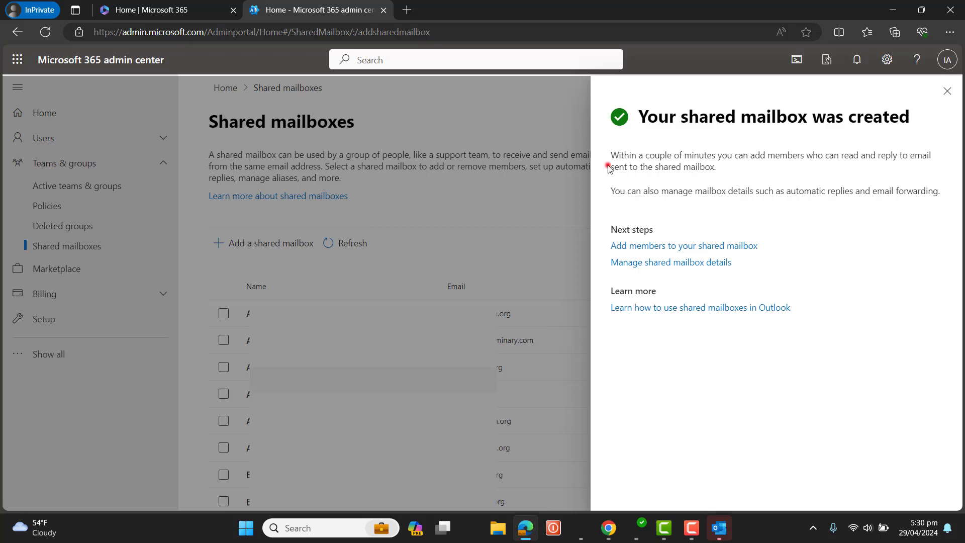
drag(608, 168, 715, 169)
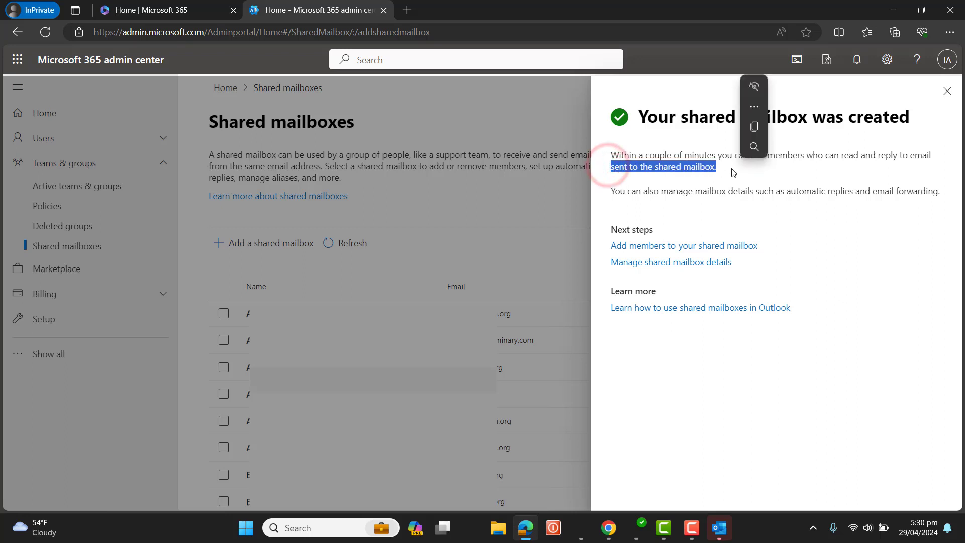
click(705, 230)
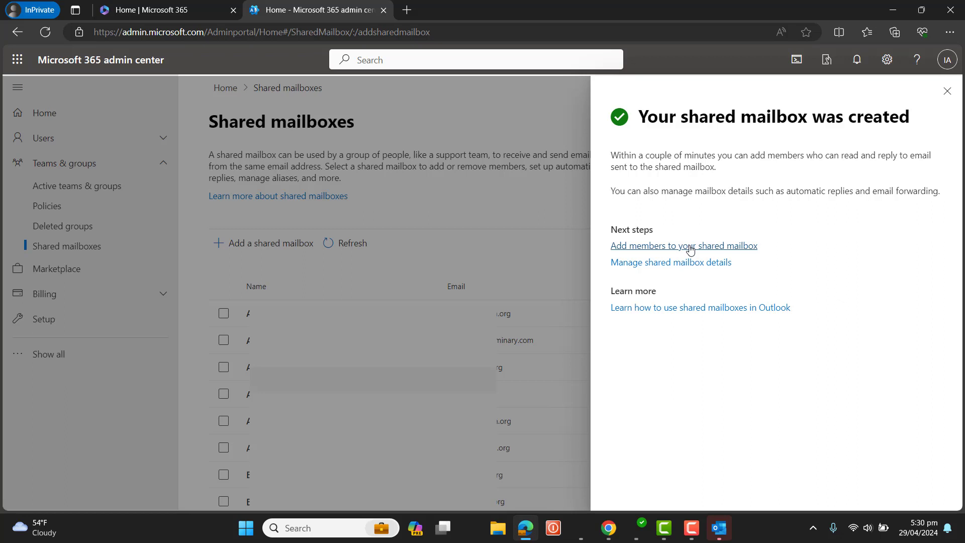
Step: Add the archive account as a member of the shared mailbox, then close the panel
click(690, 249)
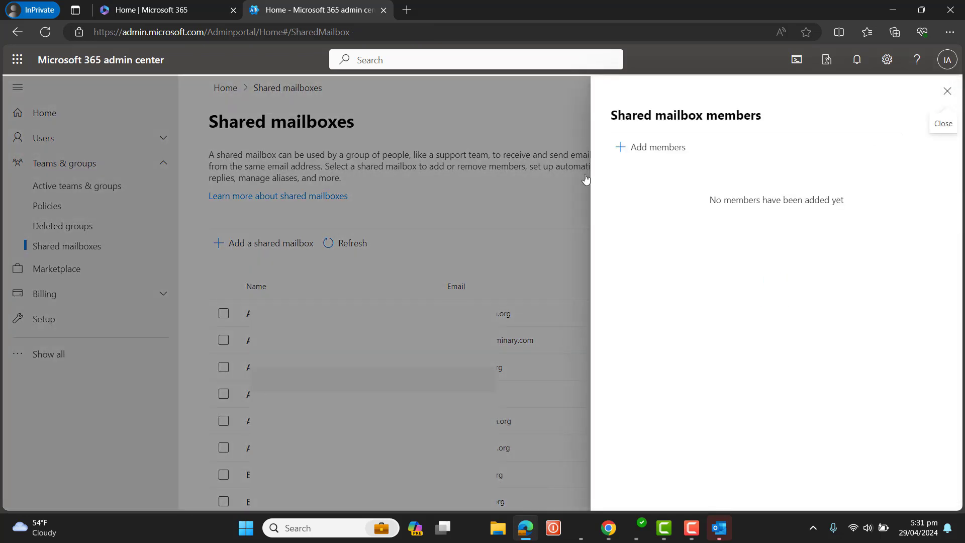
click(669, 138)
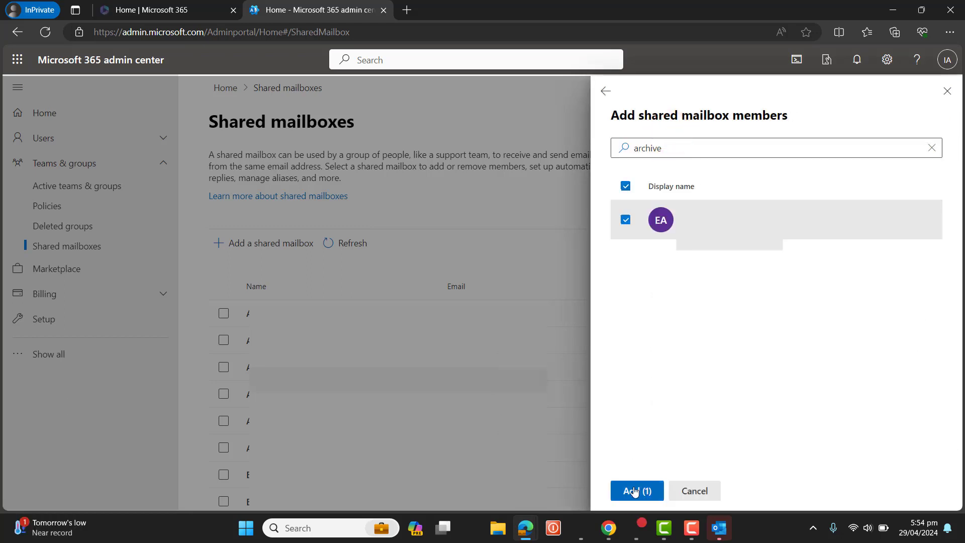
click(634, 490)
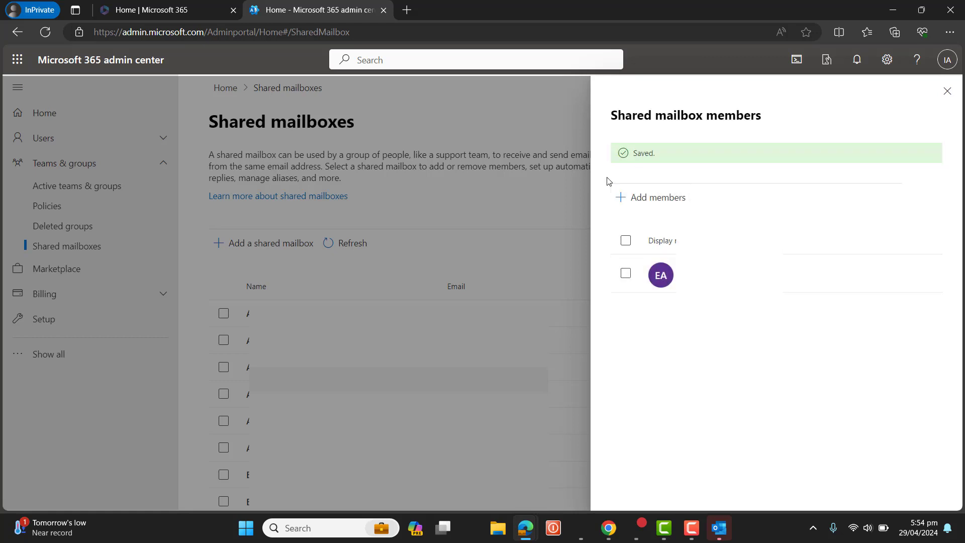
click(947, 91)
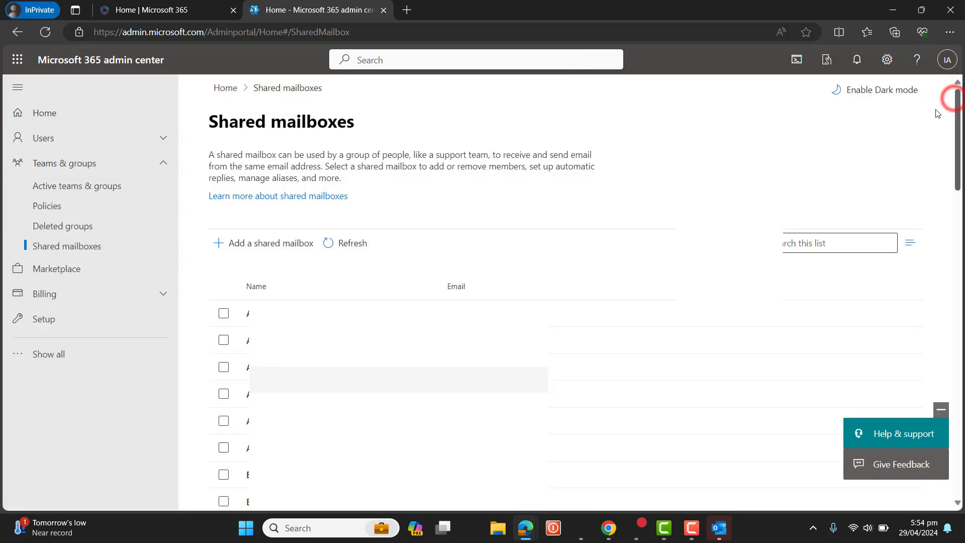
Step: Search the Shared mailboxes list for 'shared' and open Shared Mailbox's details
click(807, 234)
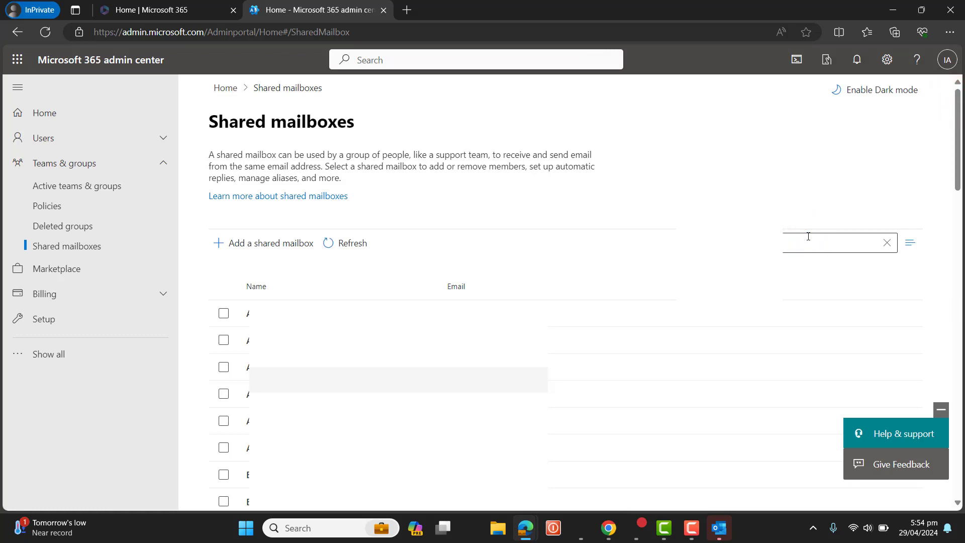
text(shared)
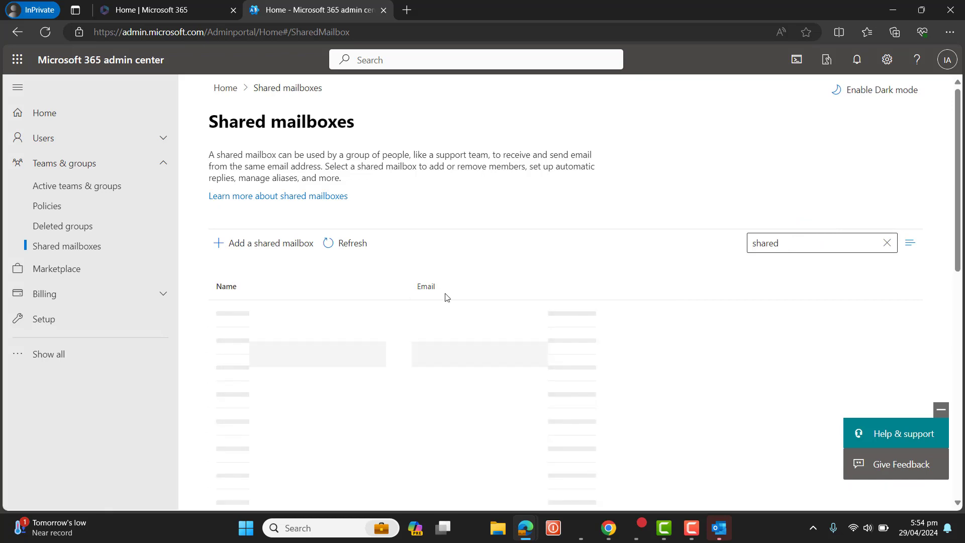
click(332, 307)
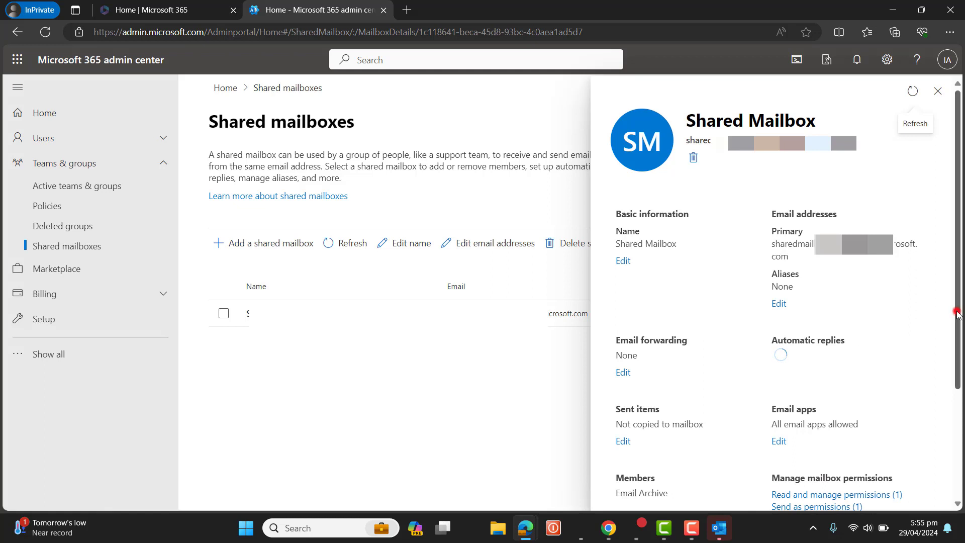
Step: Review the Members, mailbox permissions and Off automatic replies setting in the details pane
scroll(956, 311, down, 3)
click(687, 371)
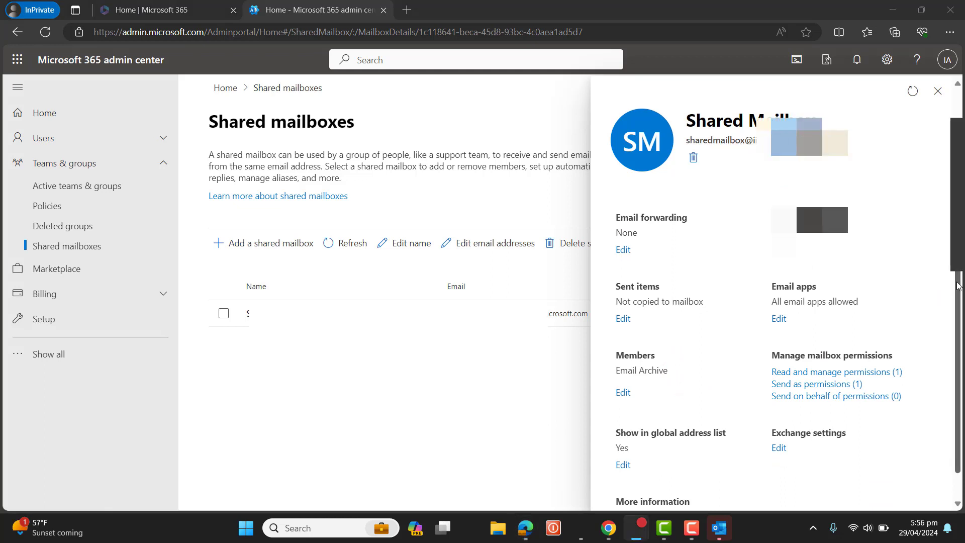
drag(958, 282, 959, 222)
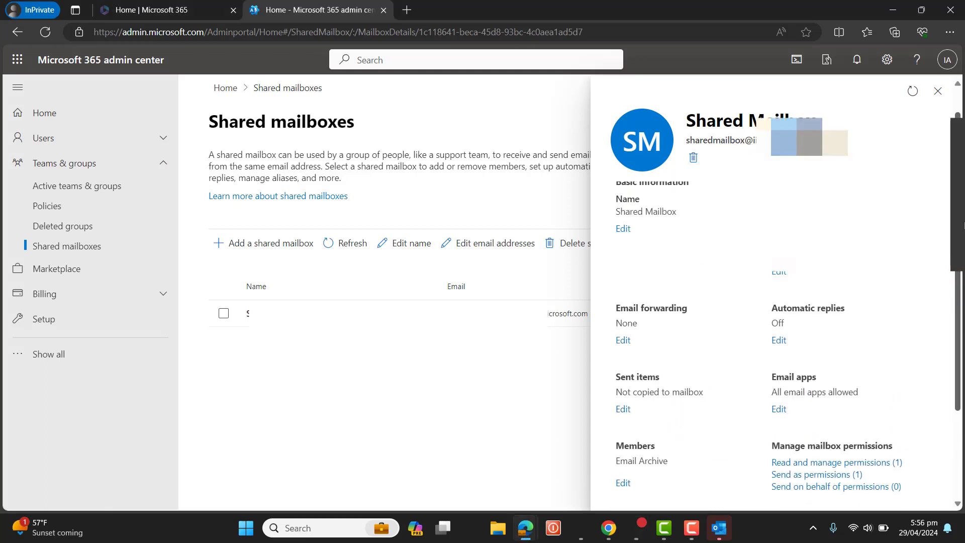
drag(958, 228, 958, 222)
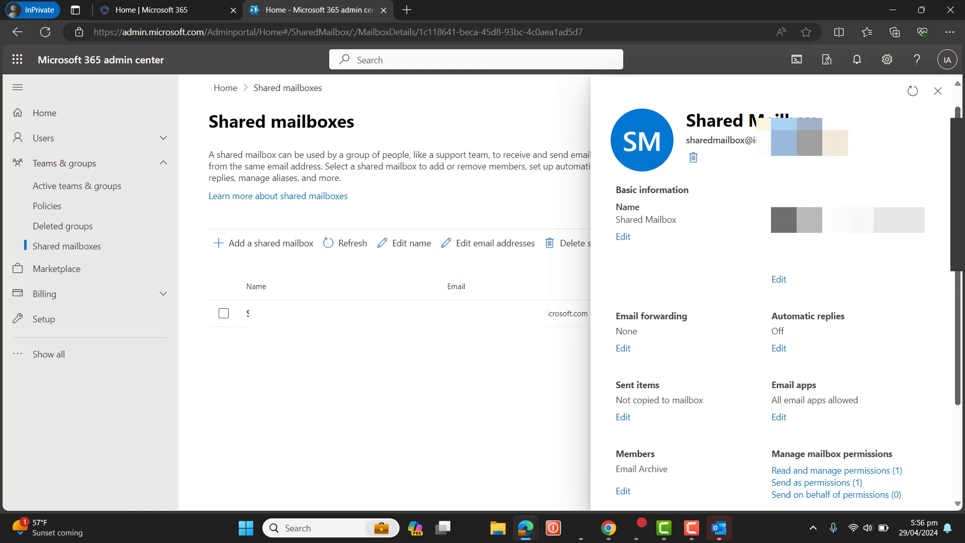
drag(772, 312, 803, 336)
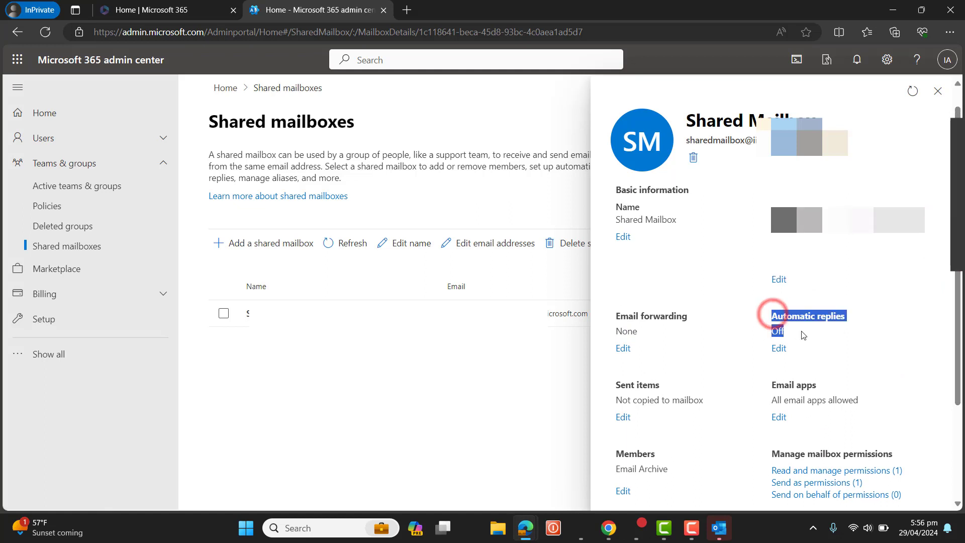
click(854, 346)
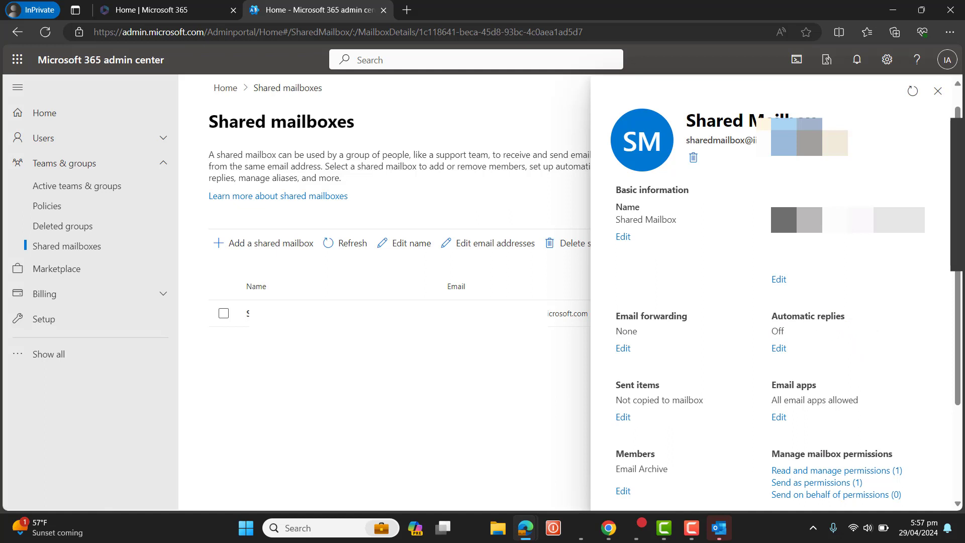
double_click(784, 330)
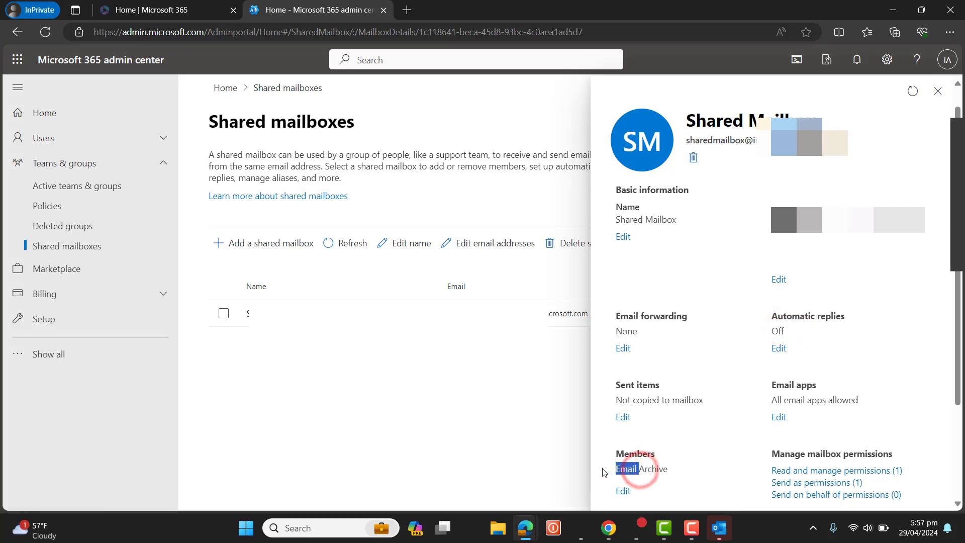
click(714, 442)
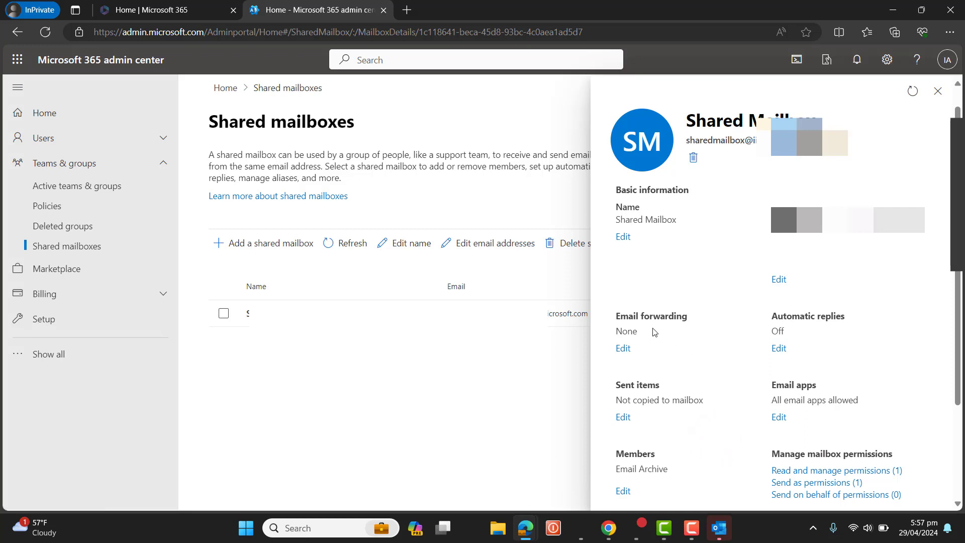
click(627, 352)
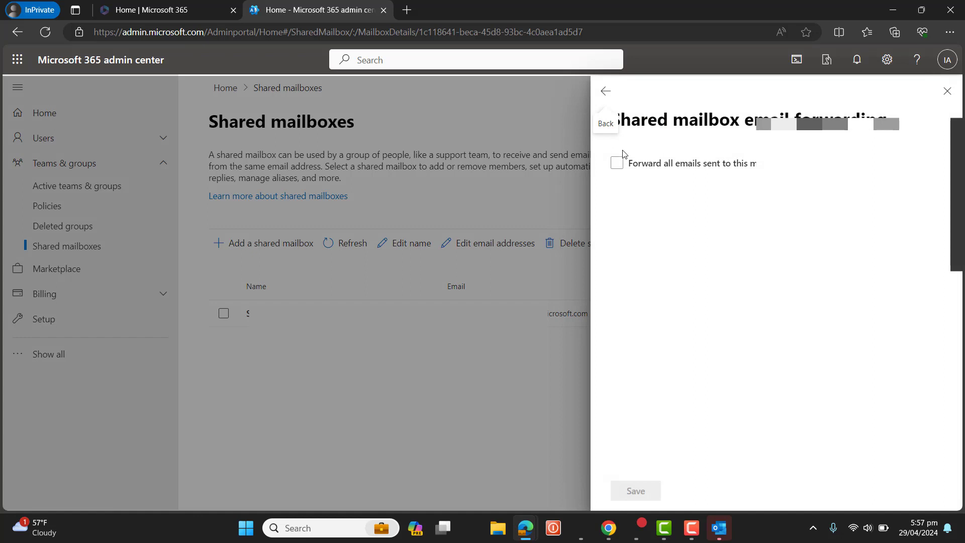
click(618, 162)
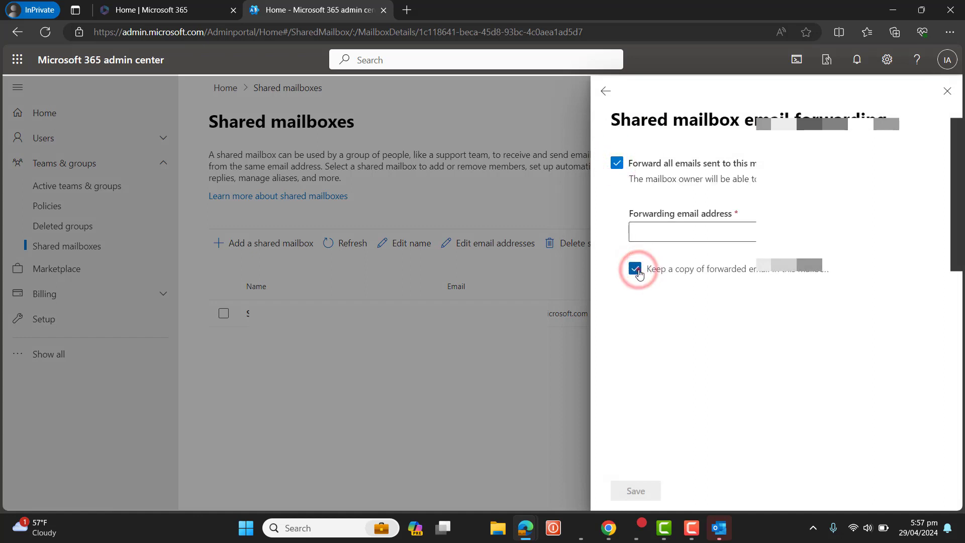
click(635, 270)
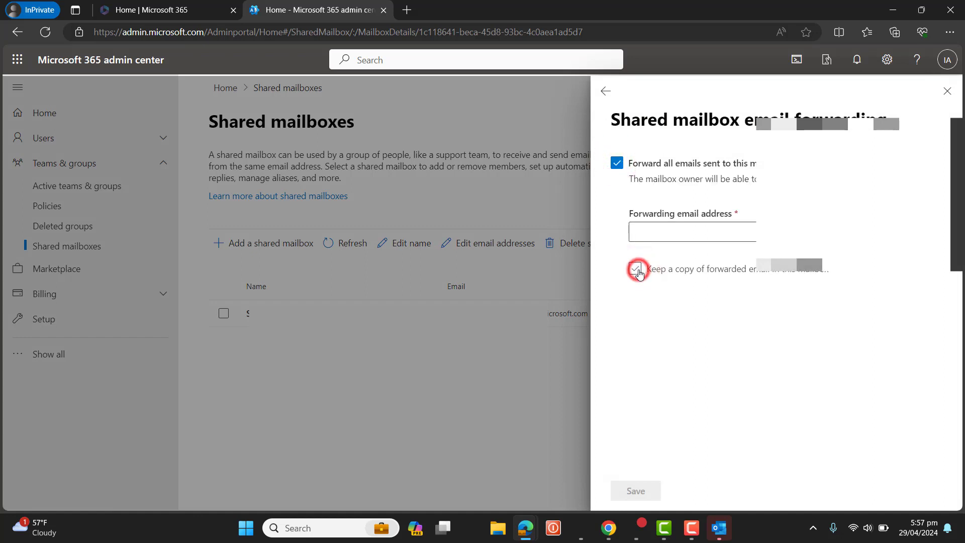
click(708, 232)
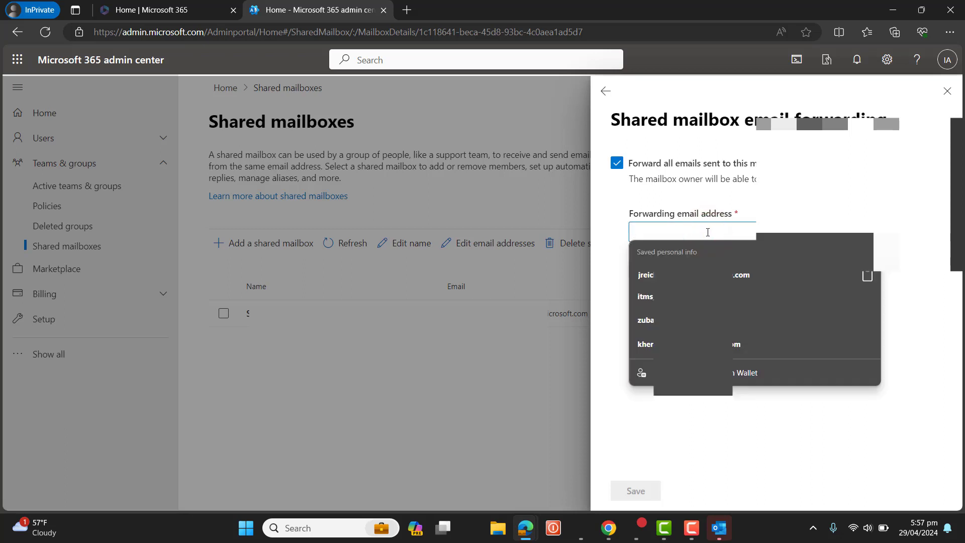
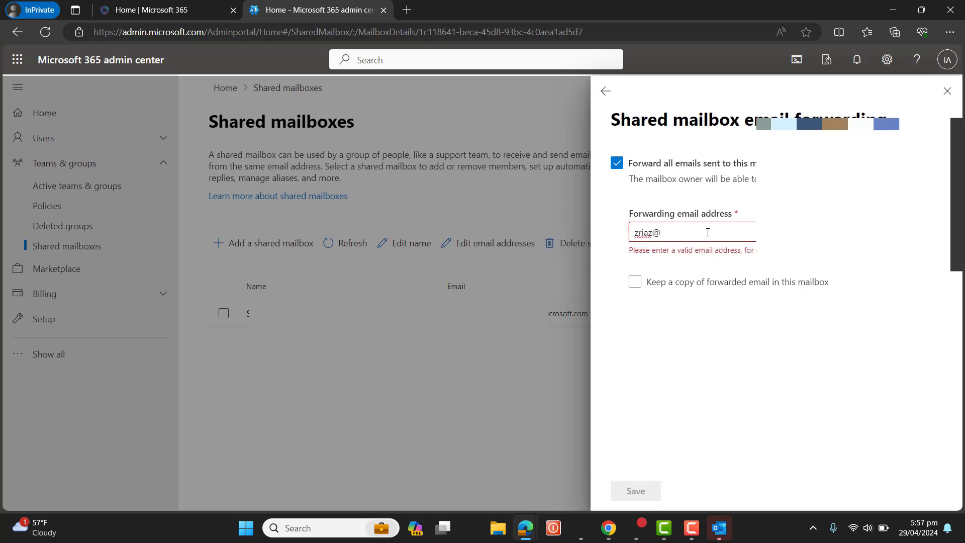
click(605, 91)
click(410, 301)
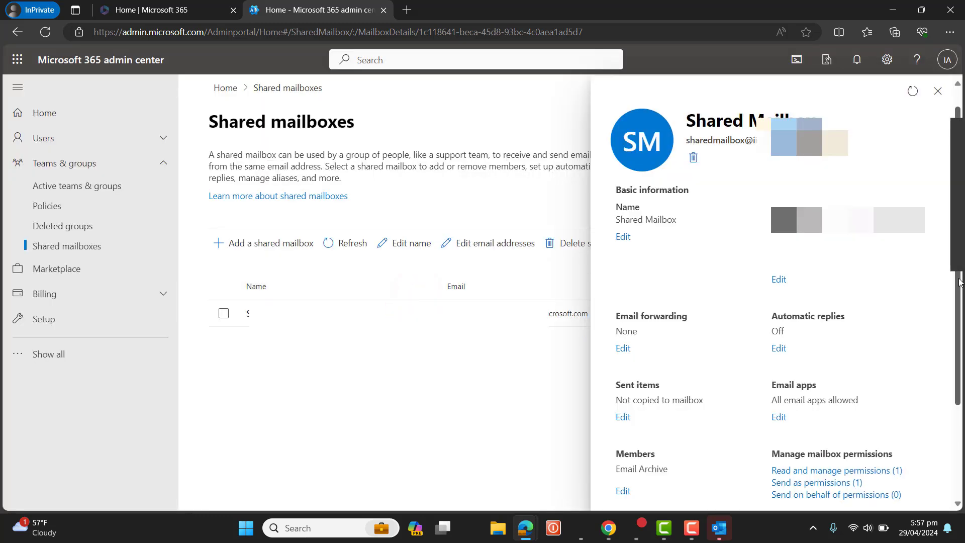
scroll(957, 279, down, 3)
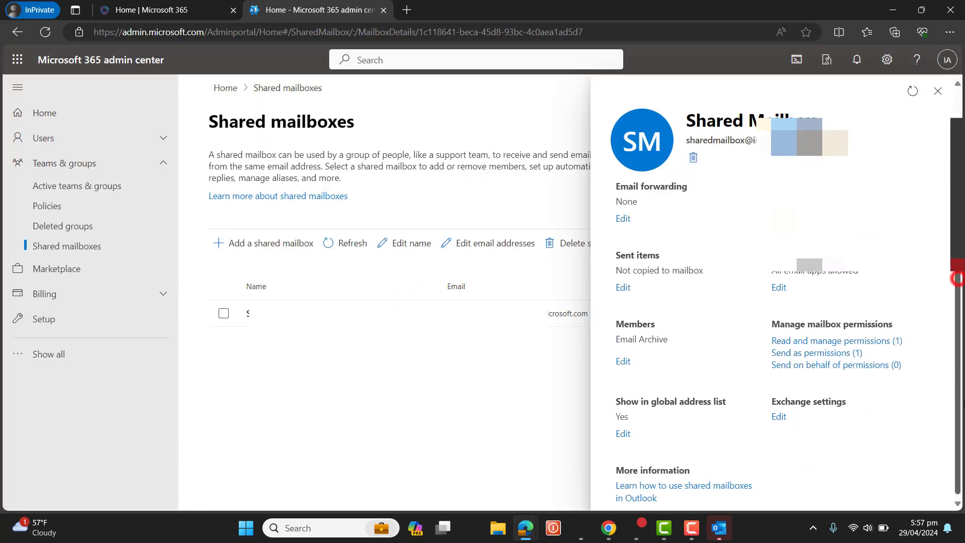
triple_click(668, 337)
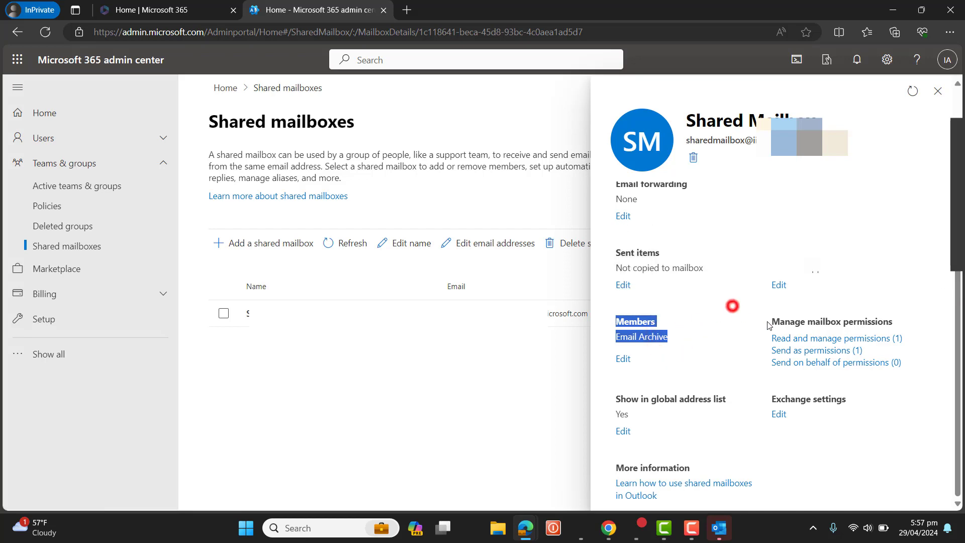
drag(767, 325, 805, 345)
click(806, 345)
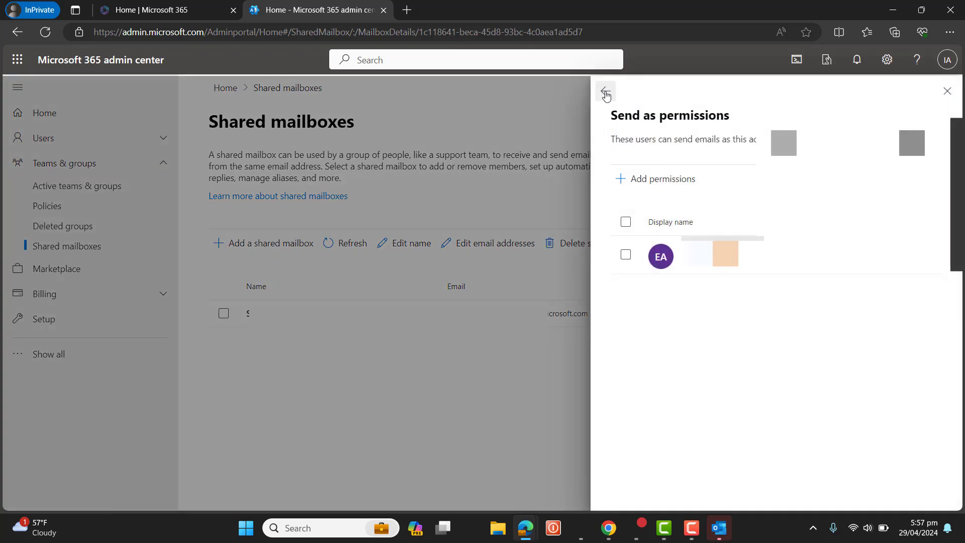
click(605, 92)
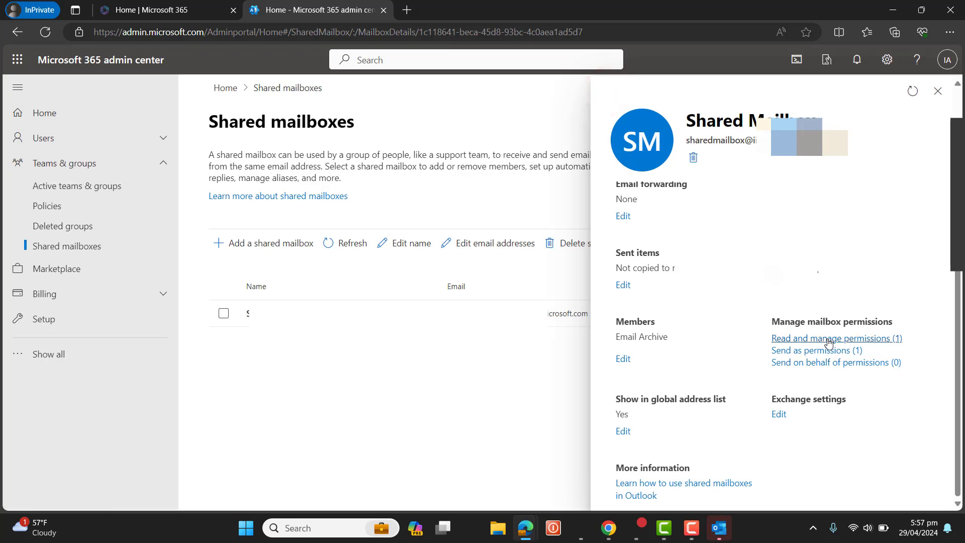
click(828, 340)
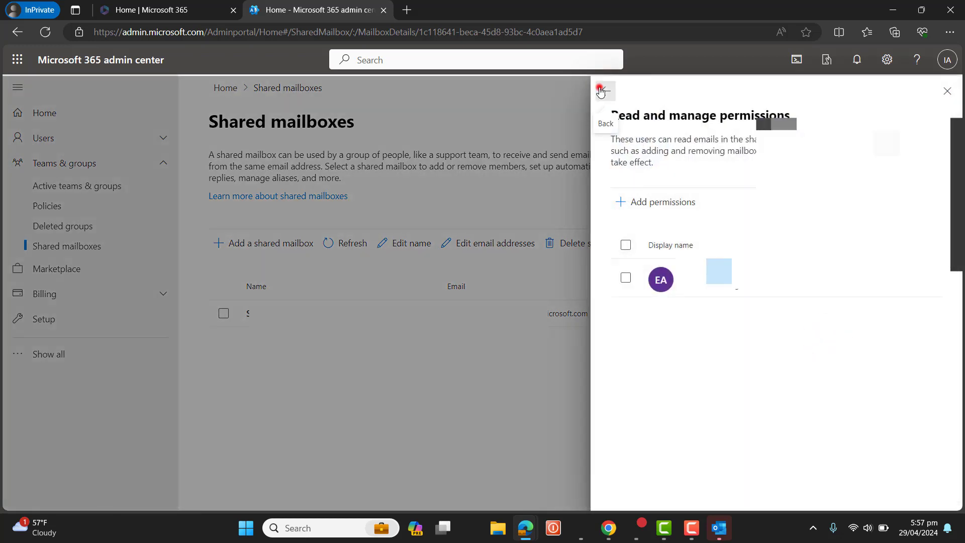
click(599, 89)
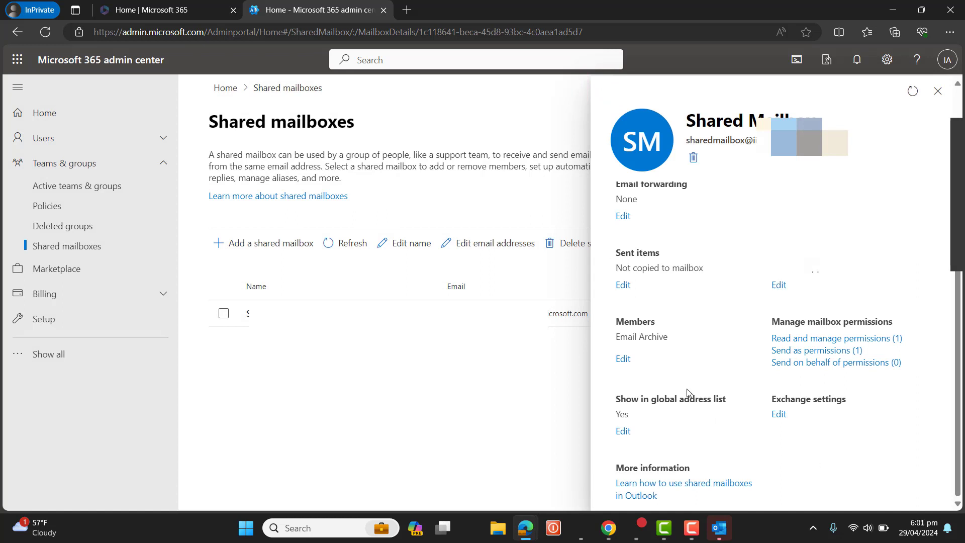
click(623, 359)
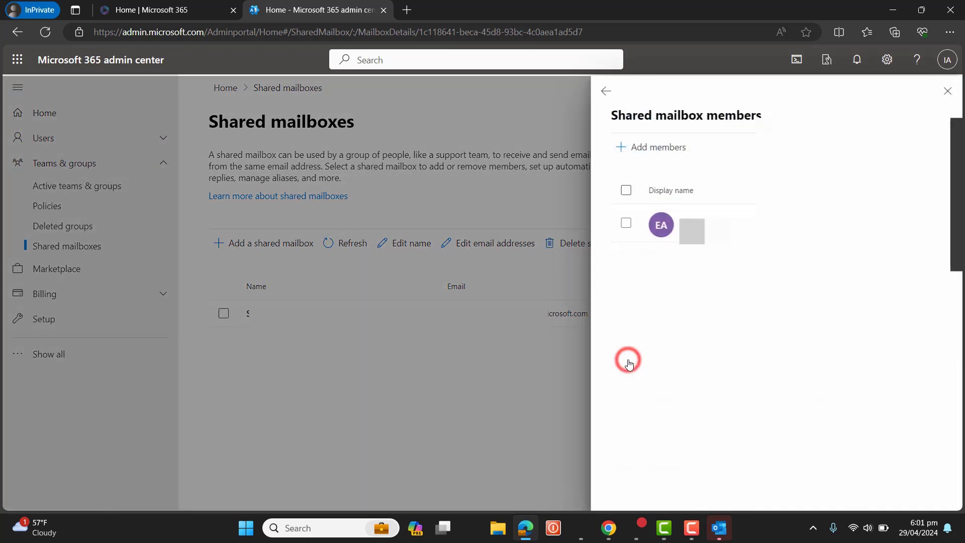
click(660, 153)
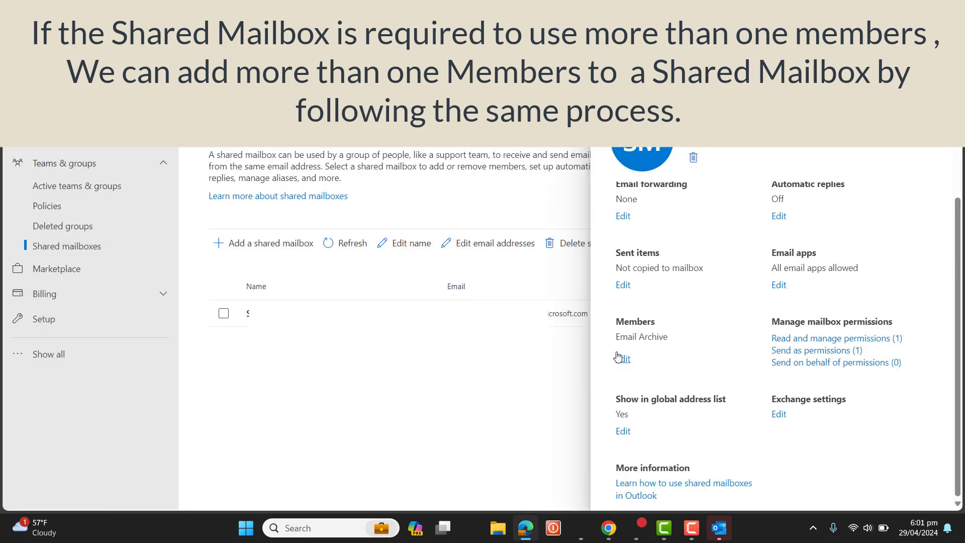
Step: Grant Send on behalf permission to the first listed member and return to the mailbox details
click(815, 363)
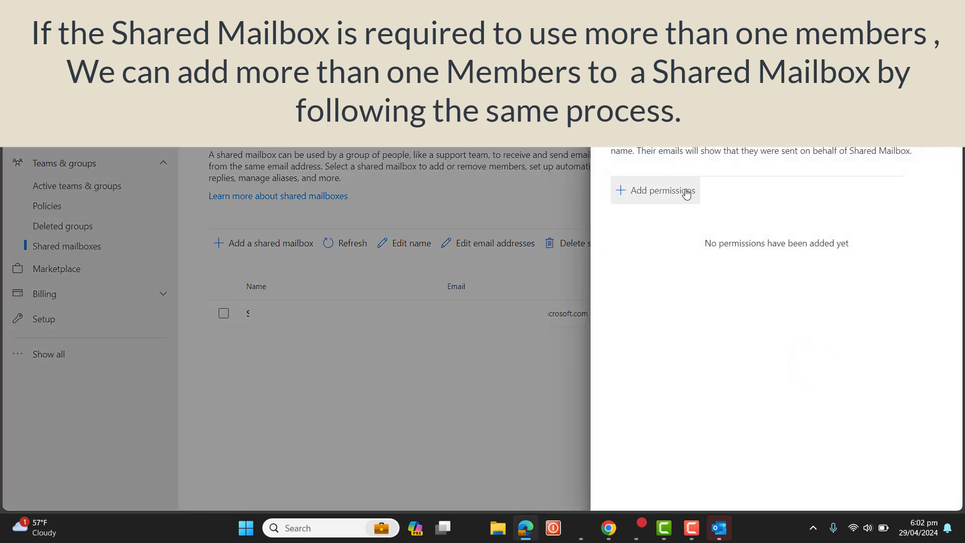
click(685, 191)
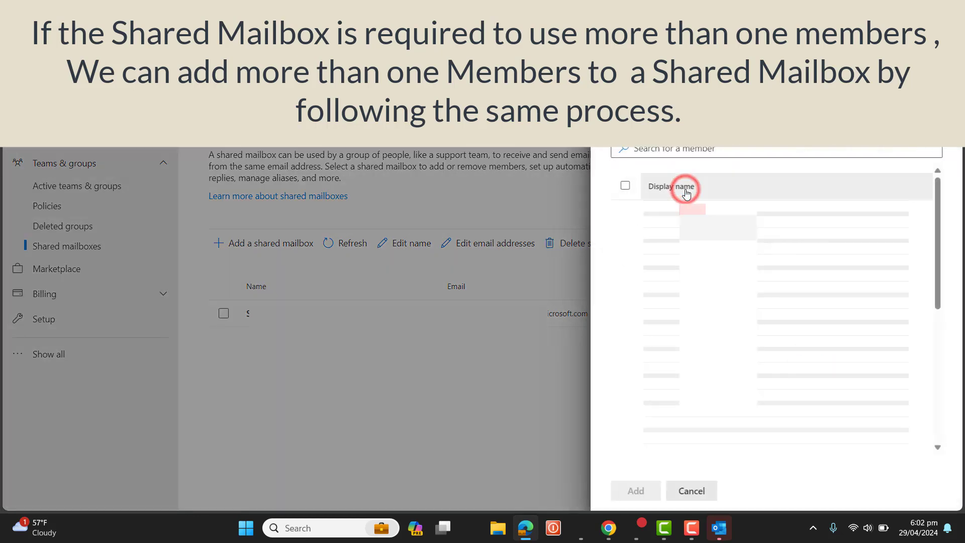
click(713, 148)
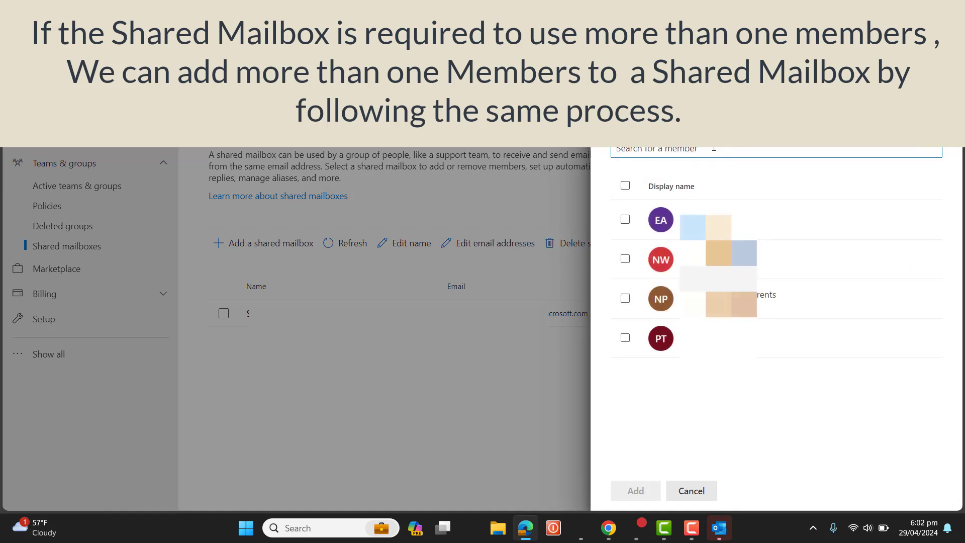
click(625, 219)
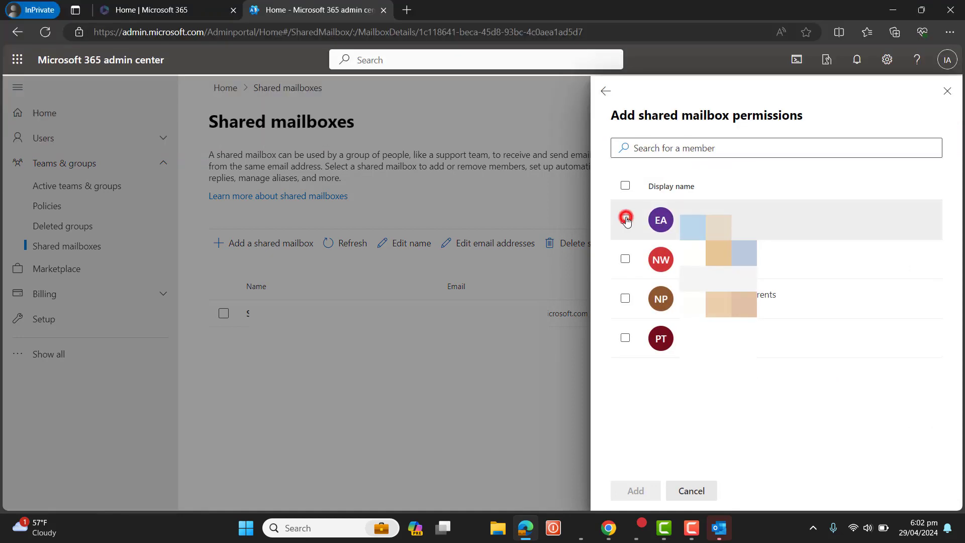
click(634, 491)
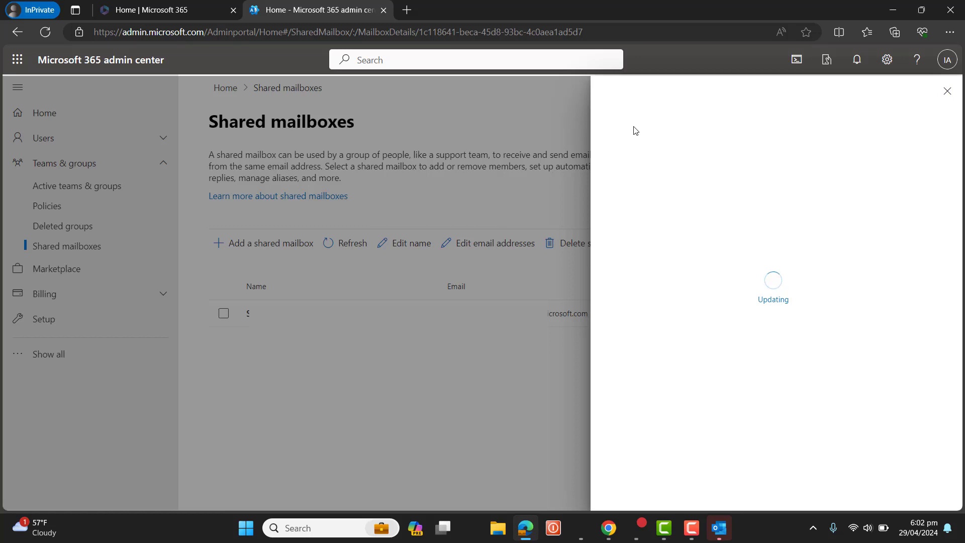
click(603, 93)
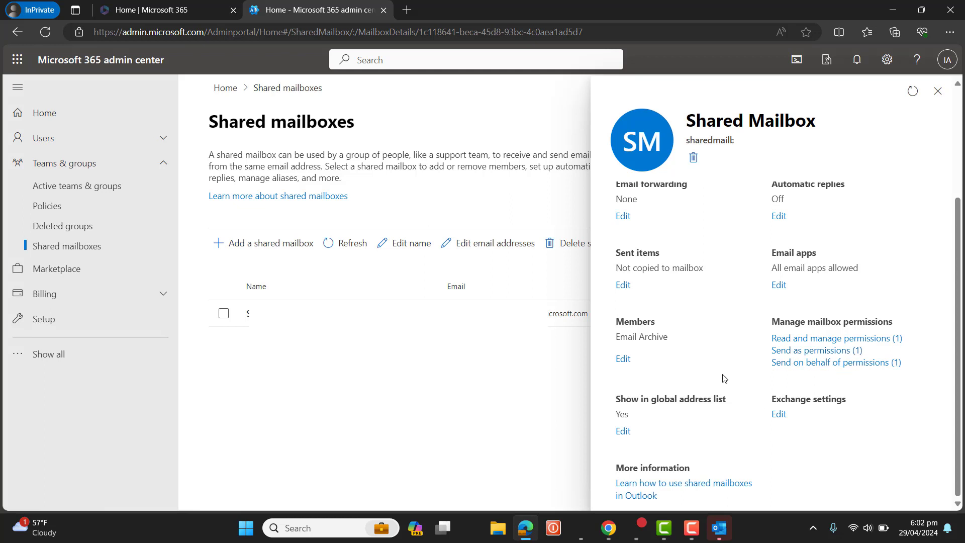
Step: Highlight the mailbox's current member and its email address in the details pane
triple_click(669, 343)
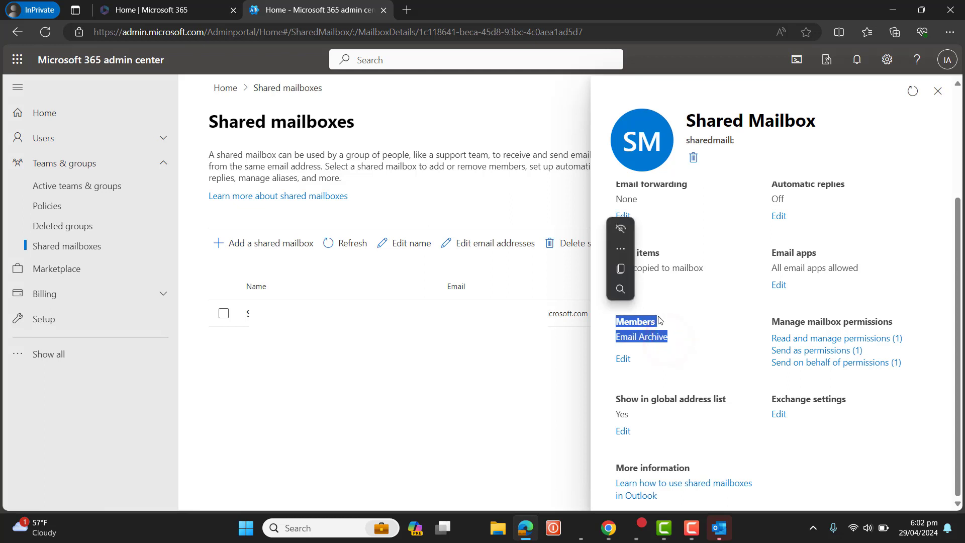
drag(677, 336, 616, 322)
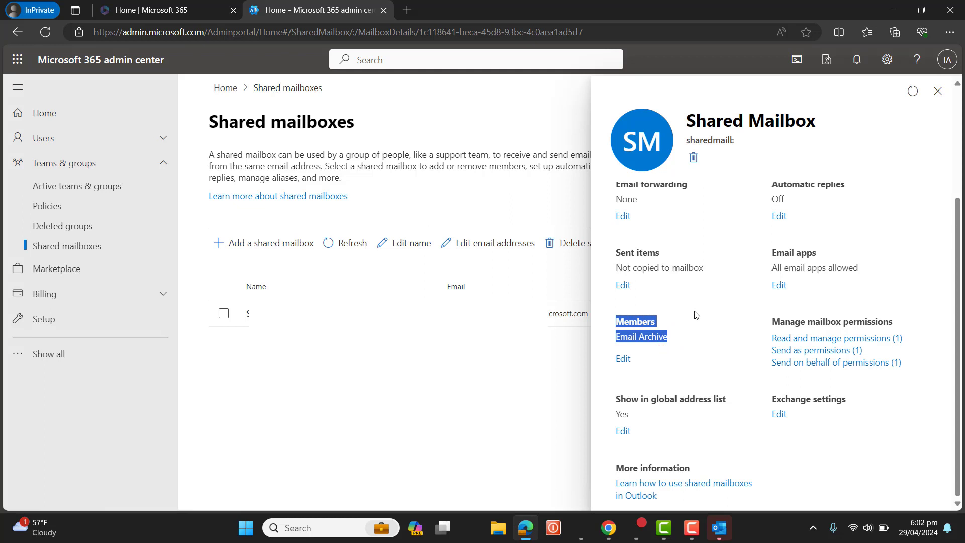
triple_click(685, 140)
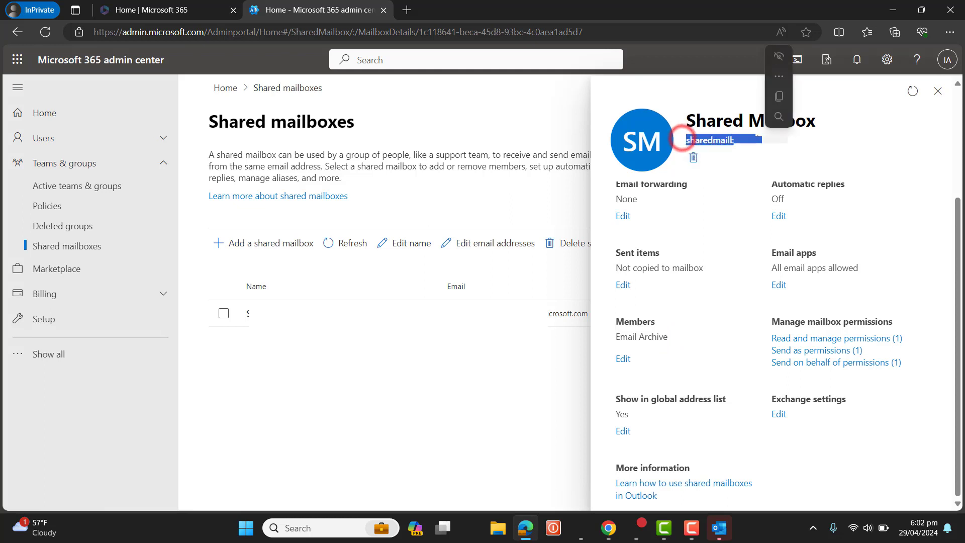
triple_click(677, 337)
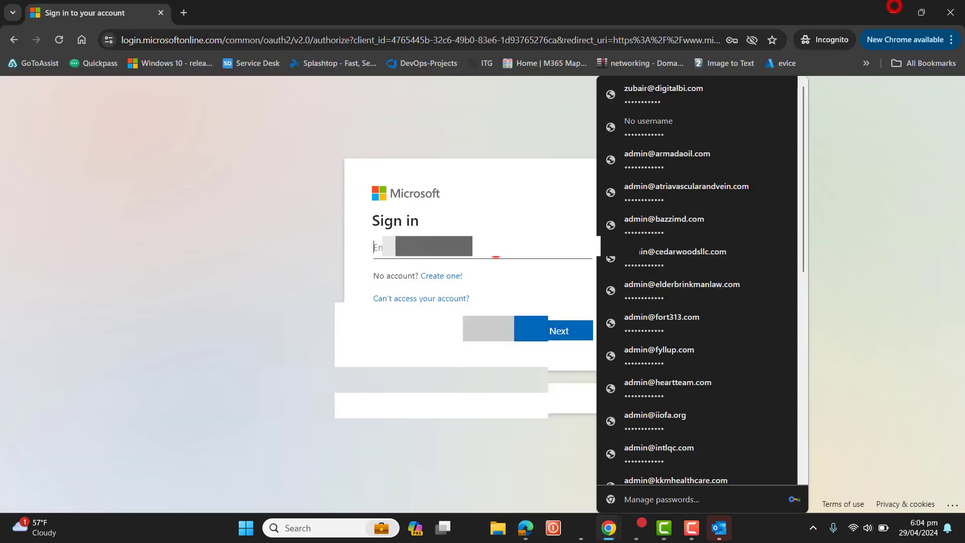
Step: Sign in to Microsoft 365 with the archive account's email address and password
click(497, 255)
text(ar)
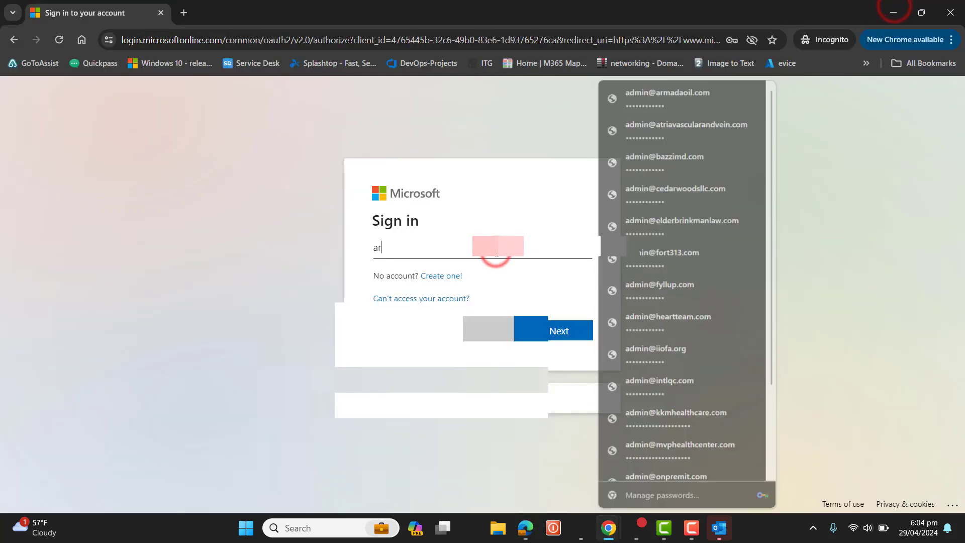
text(c)
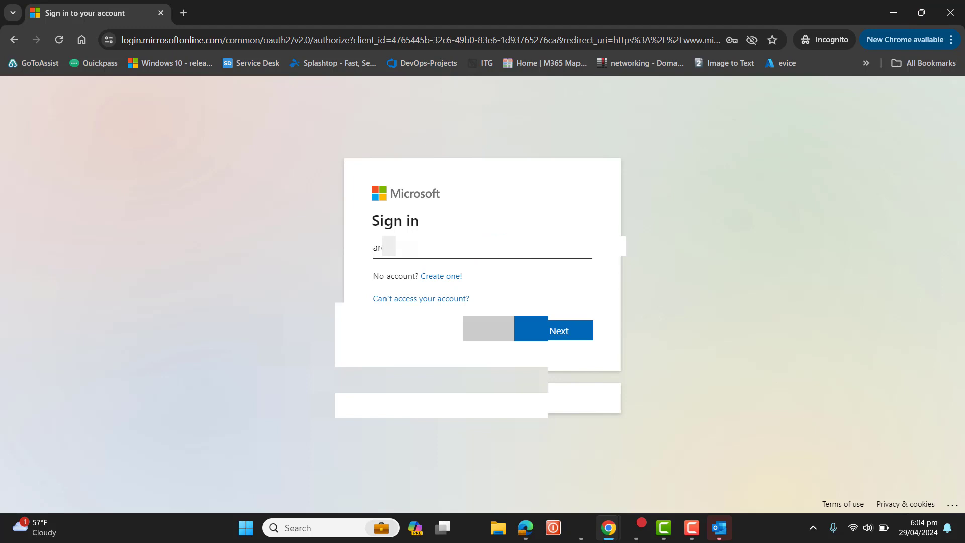
key(Return)
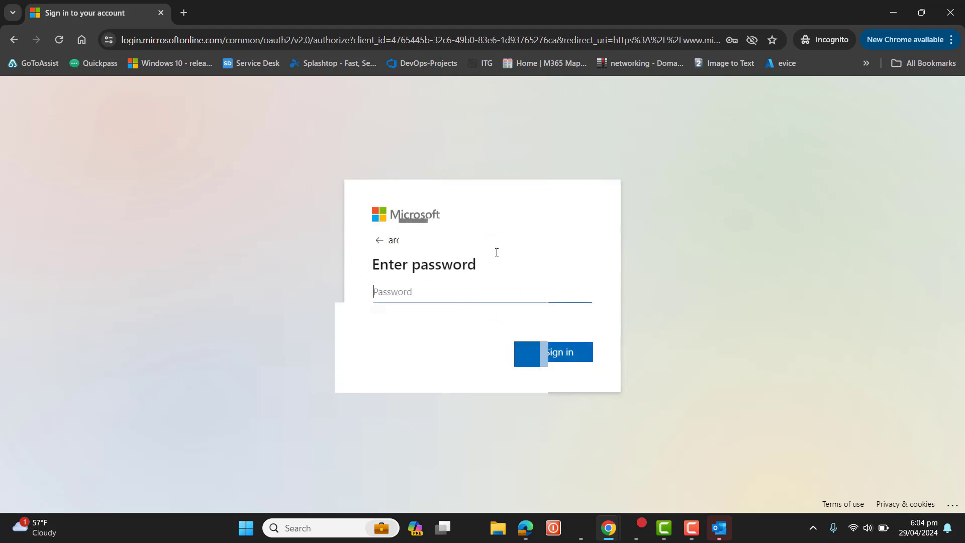
text(••••••••••••)
key(Return)
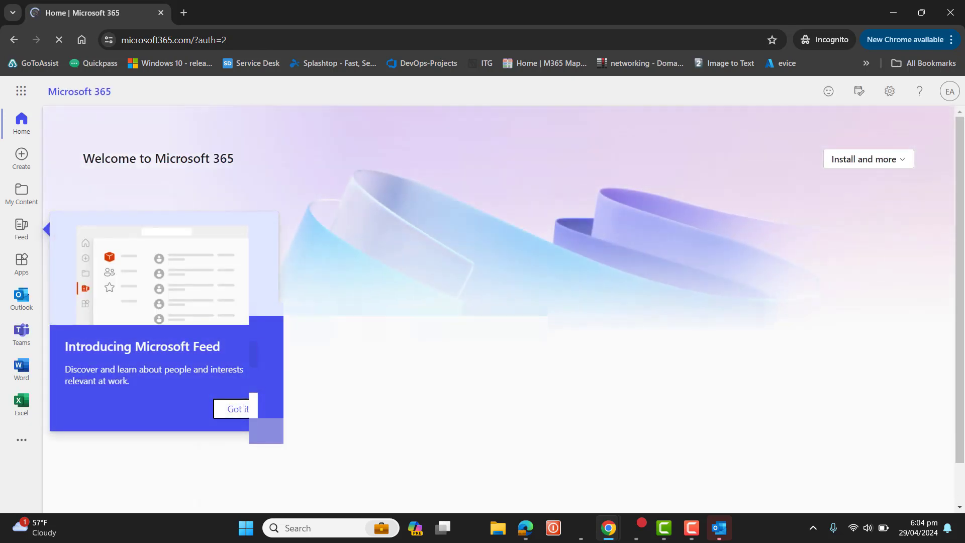
Step: Open Outlook on the web in a new tab and check the Inbox and folder list
click(24, 299)
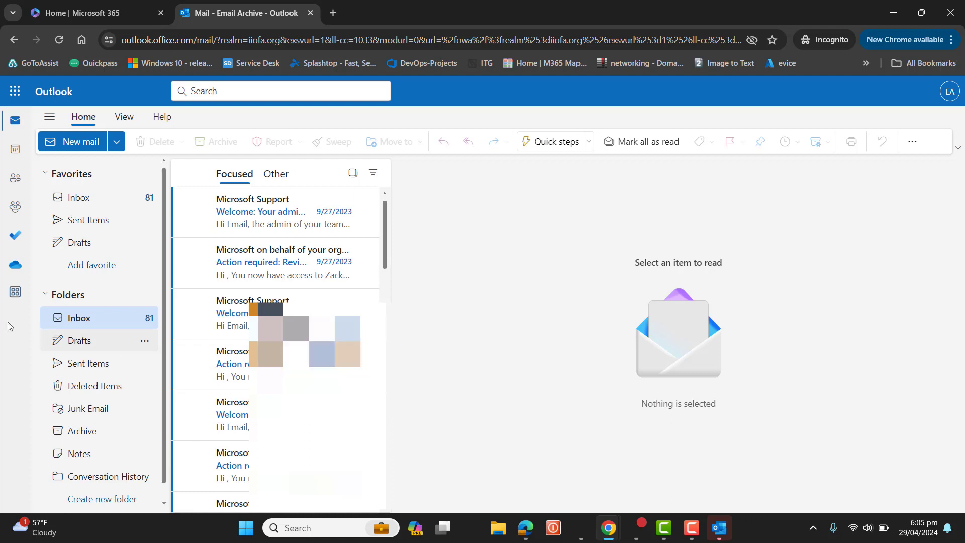
click(46, 295)
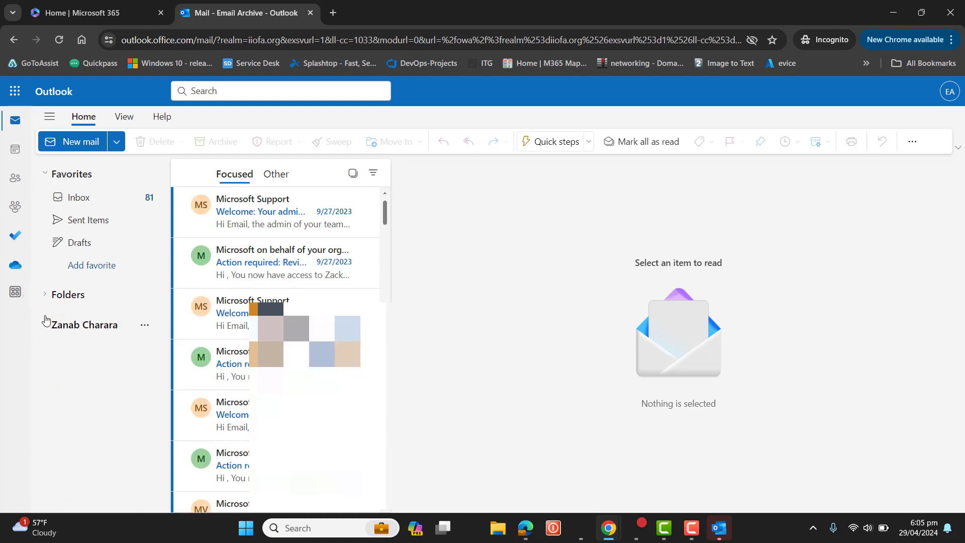
click(45, 295)
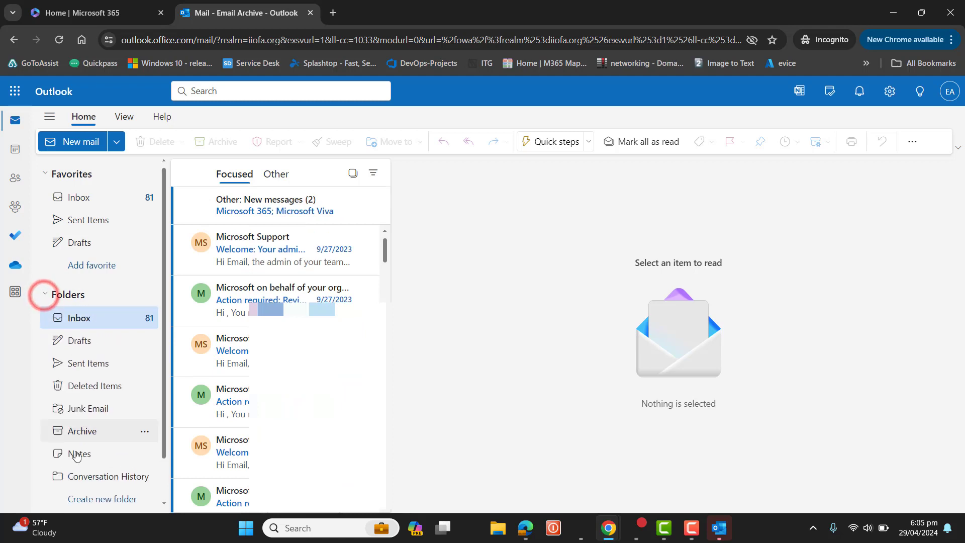
mouse_move(162, 345)
mouse_down()
mouse_move(165, 435)
mouse_move(162, 345)
mouse_up()
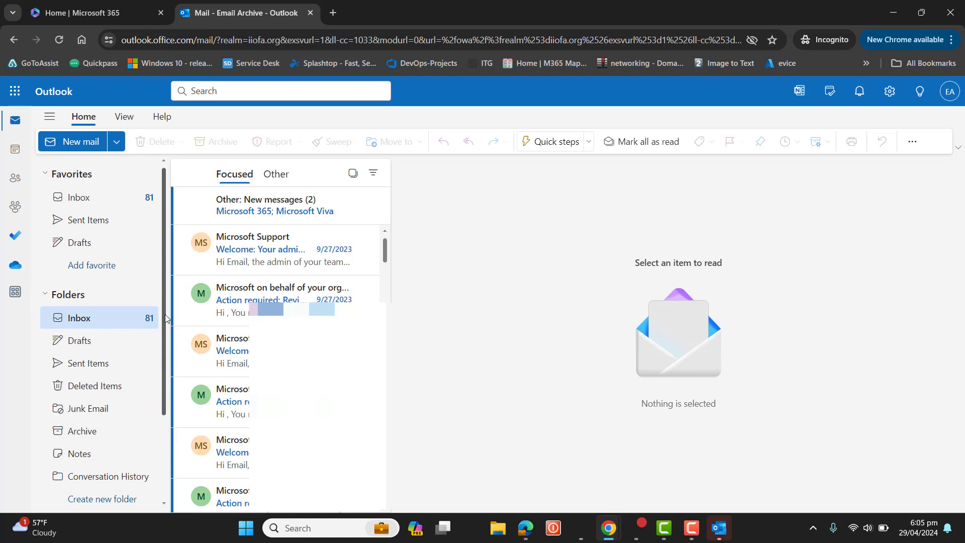
click(58, 39)
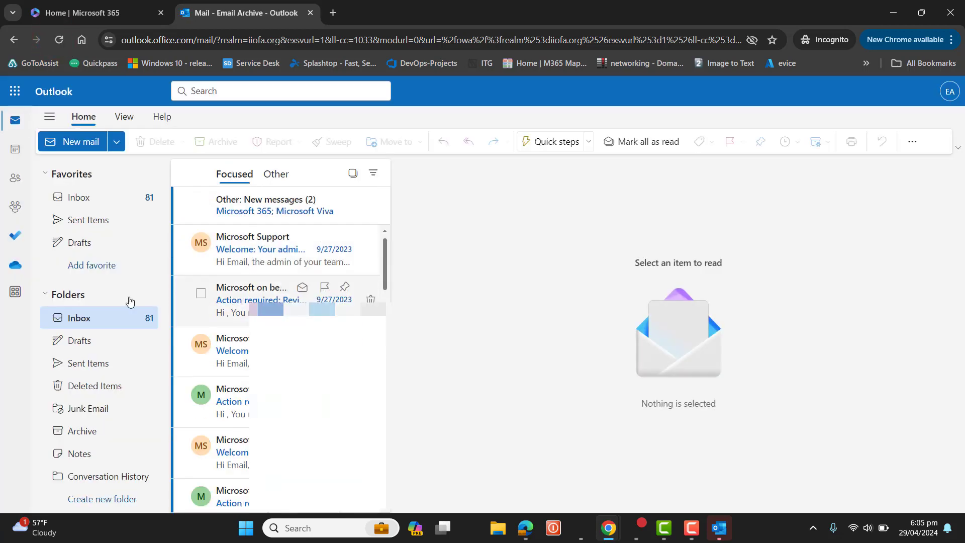
right_click(79, 320)
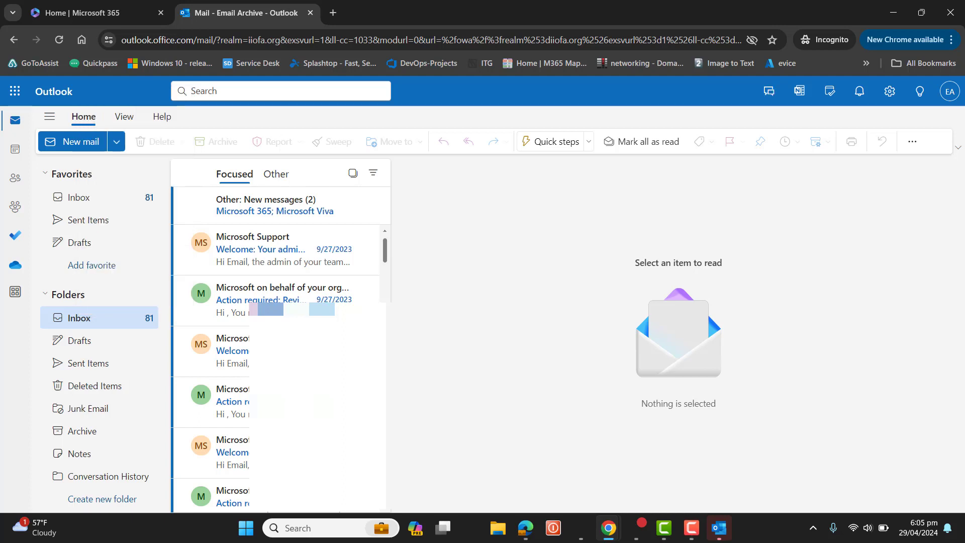
click(93, 321)
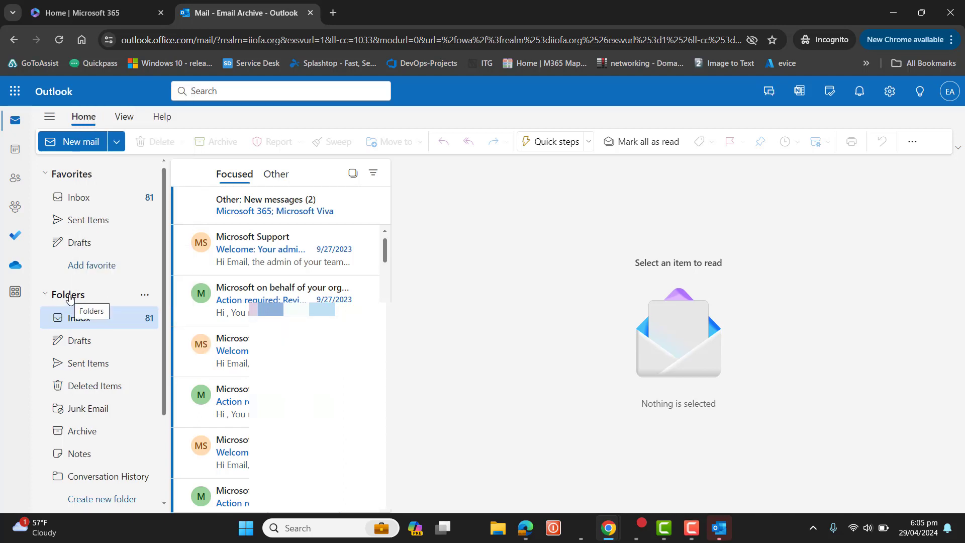
right_click(70, 298)
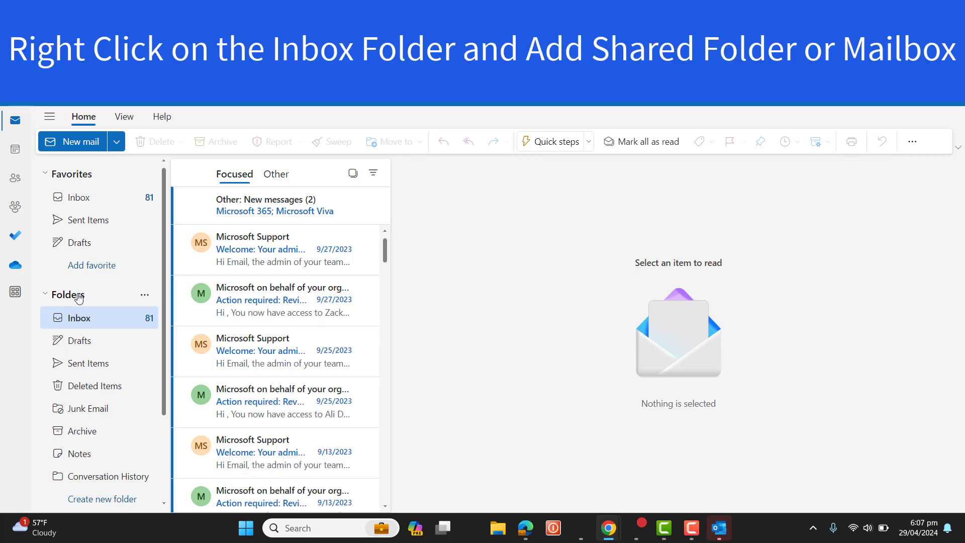
Step: Add the shared mailbox to the folder pane by pasting its address
right_click(79, 298)
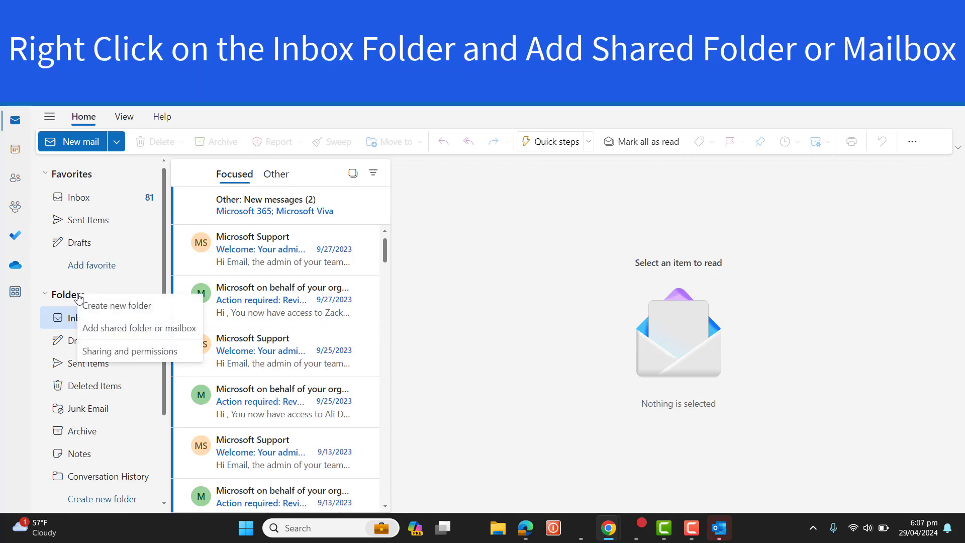
click(132, 328)
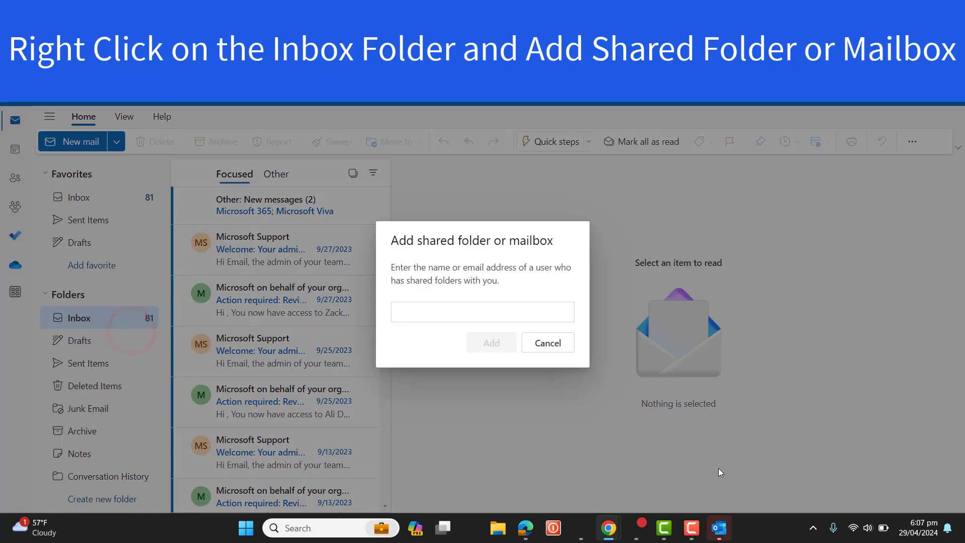
key(ctrl+v)
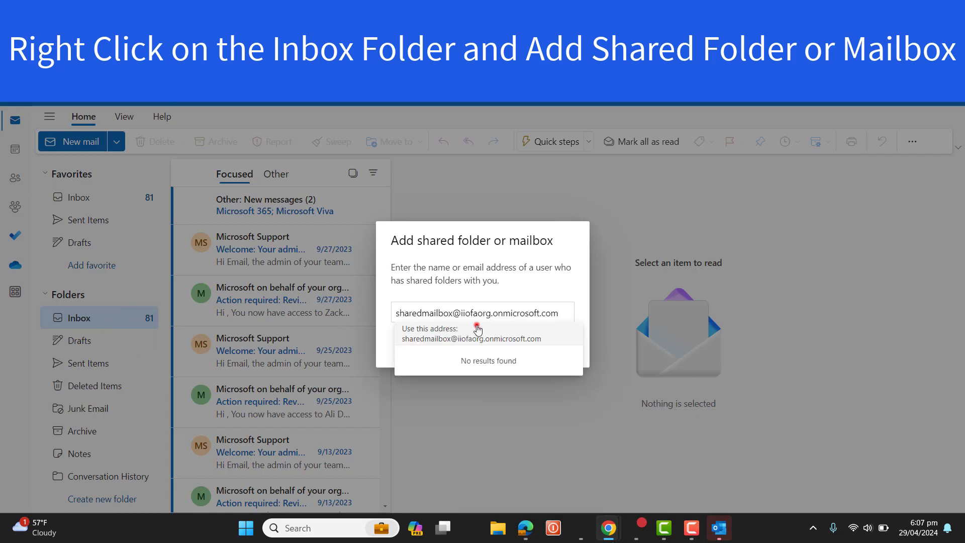
click(476, 330)
click(488, 342)
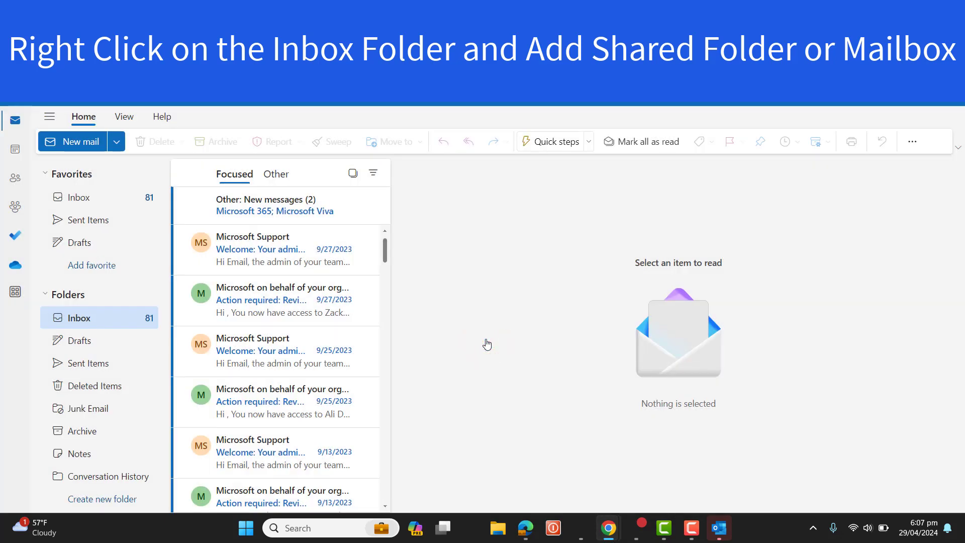
Step: Expand the shared mailbox's folders and show the Options for a new message
scroll(166, 366, down, 2)
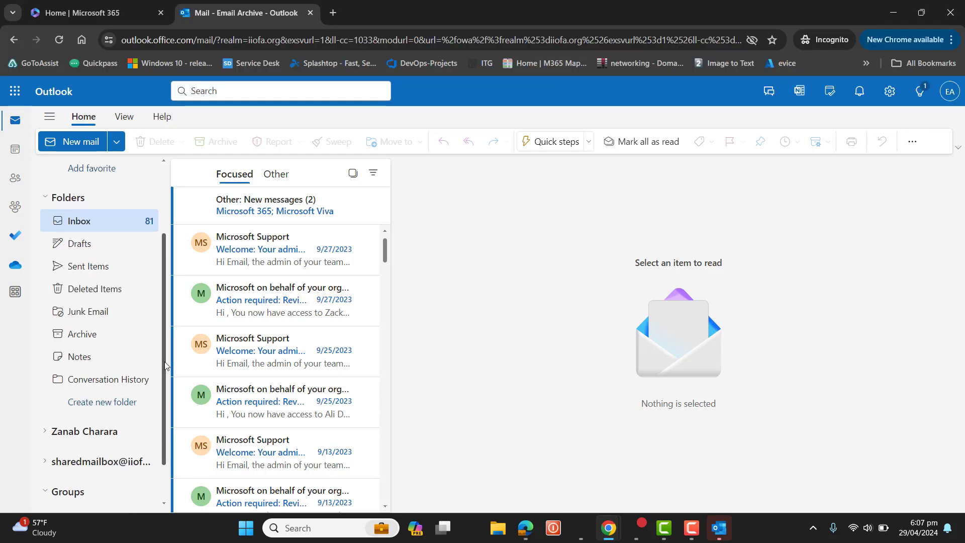
drag(166, 365, 165, 392)
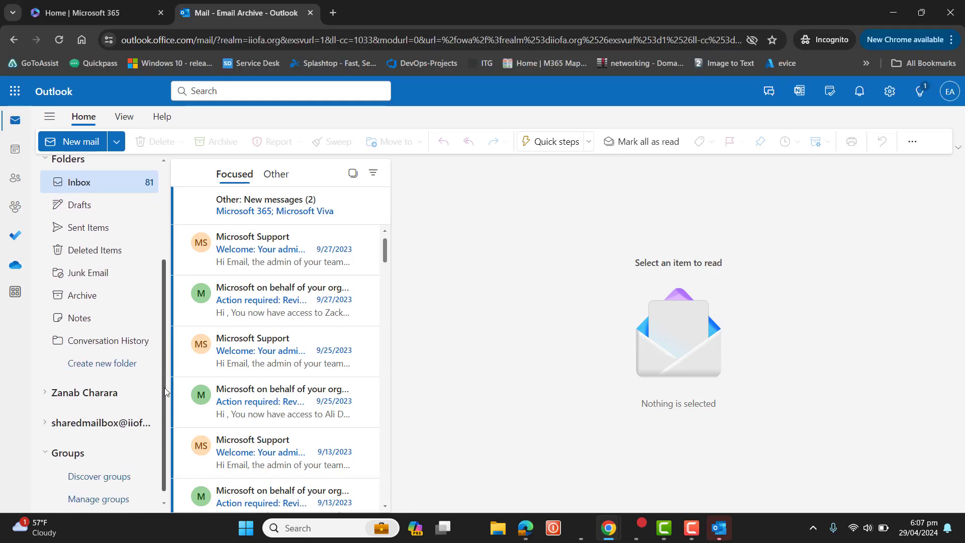
click(45, 424)
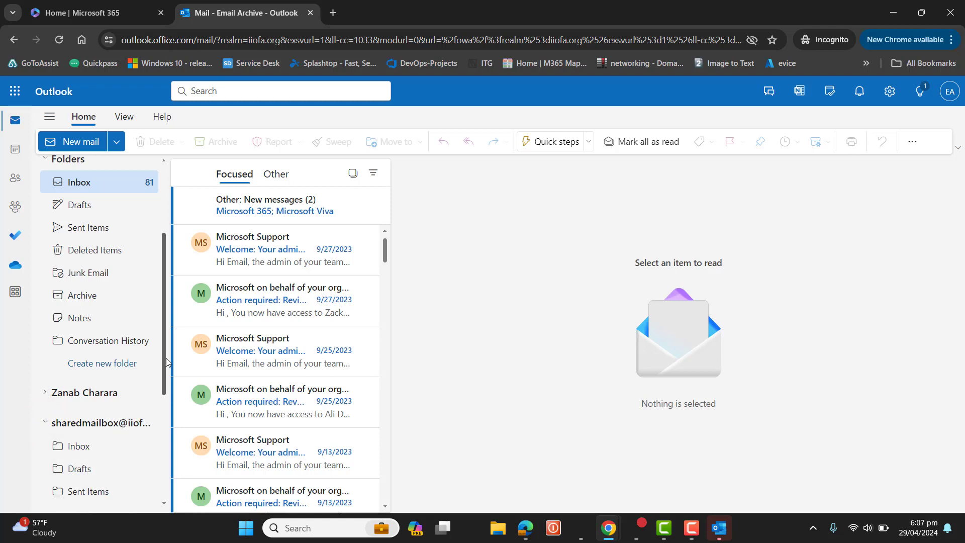
scroll(161, 360, down, 4)
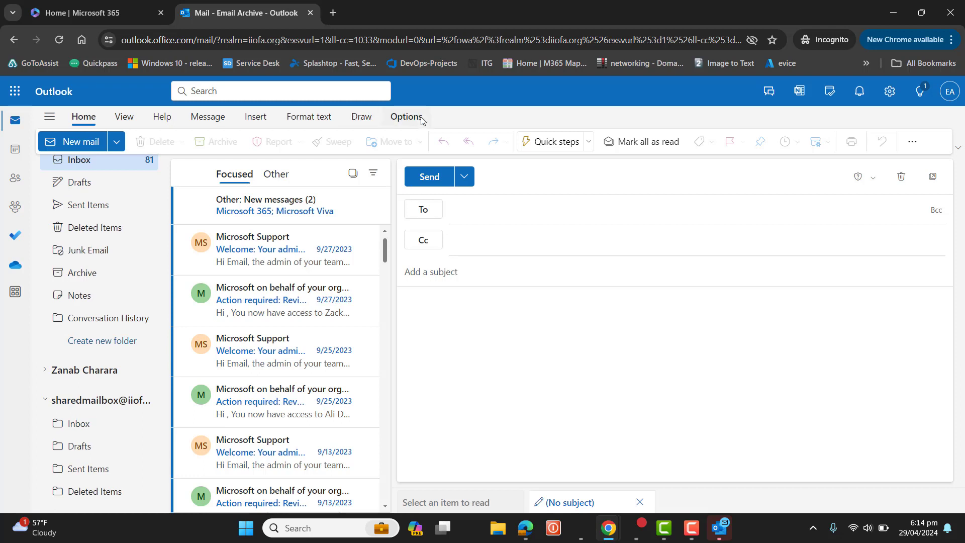
click(420, 119)
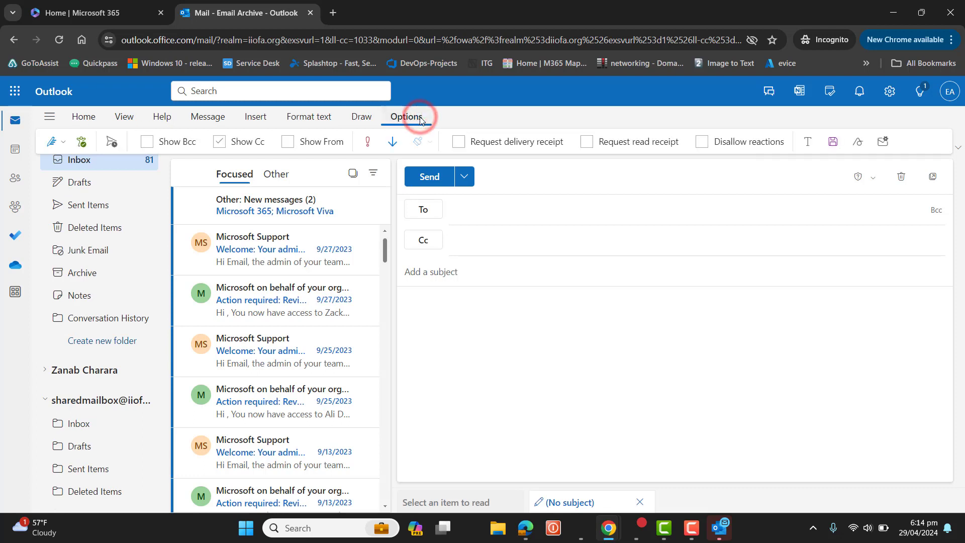
Step: Show the From field, choose Other as sender, and pop the draft into its own window
click(289, 143)
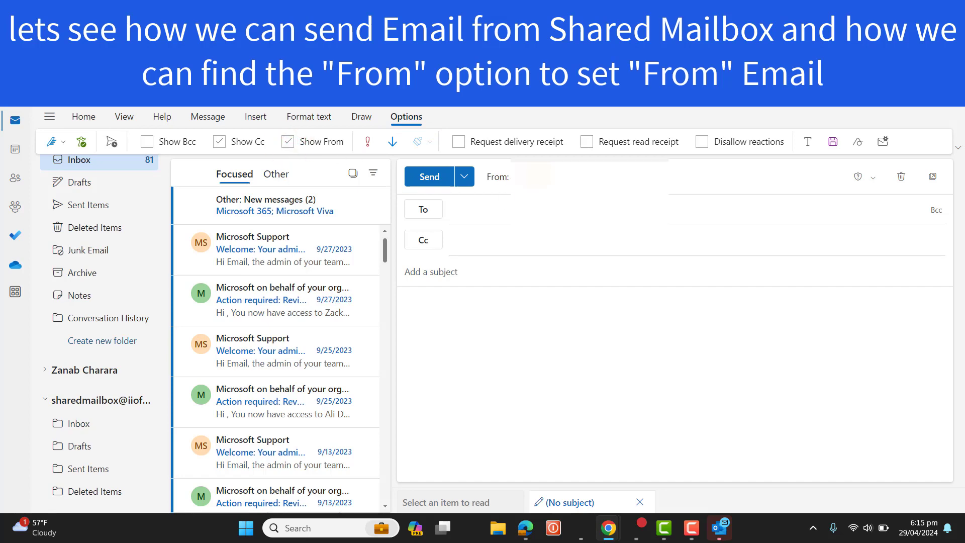
click(588, 176)
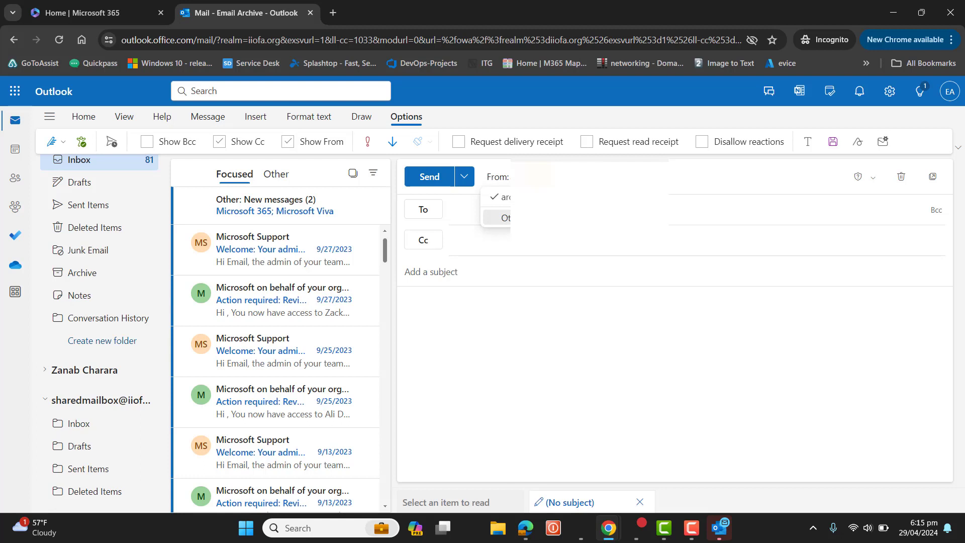
click(502, 217)
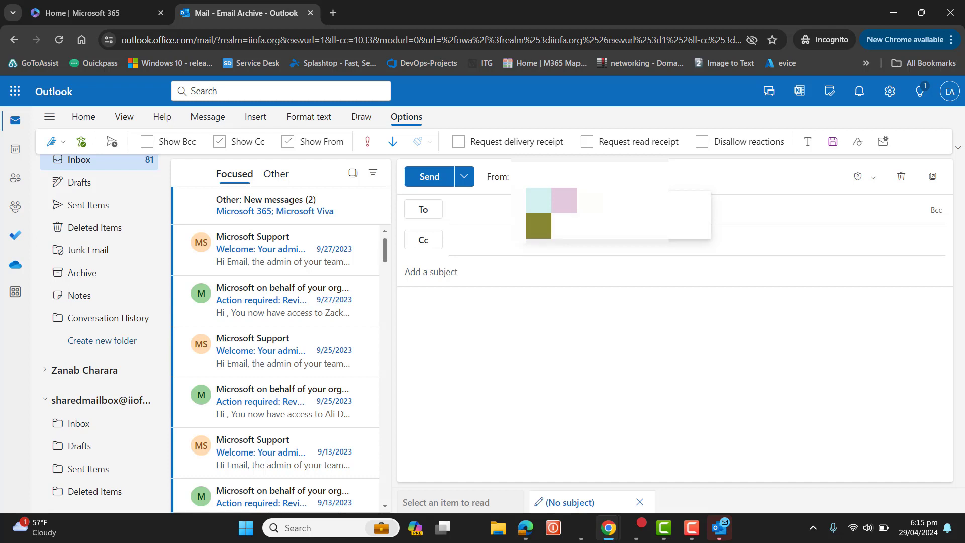
click(471, 242)
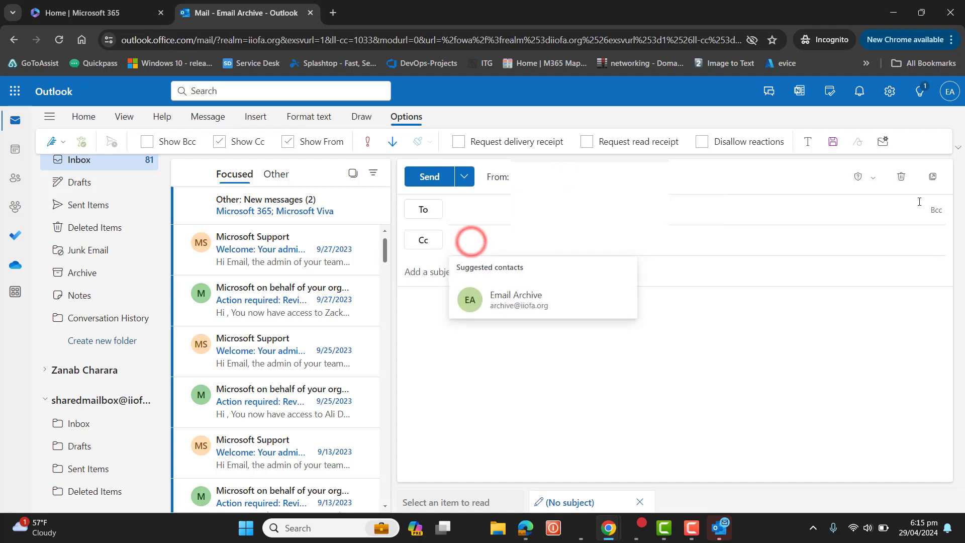
click(932, 177)
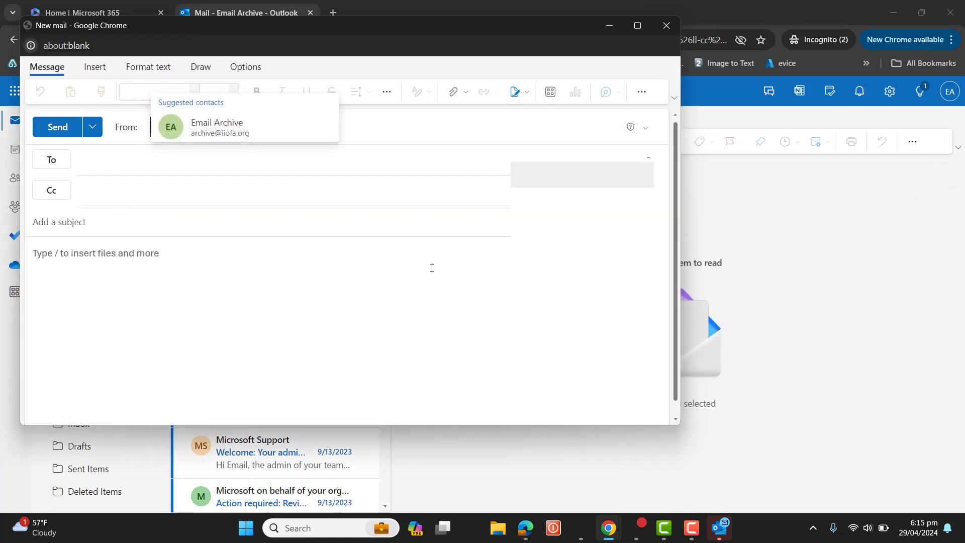
click(430, 265)
mouse_move(608, 531)
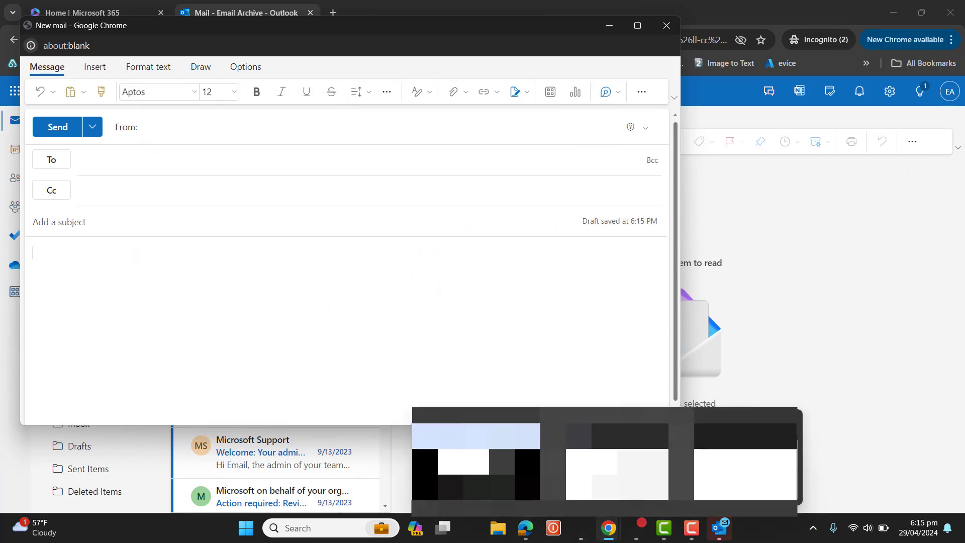
Step: Bring the admin center window forward and review the shared mailbox permissions summary
mouse_move(617, 452)
click(521, 529)
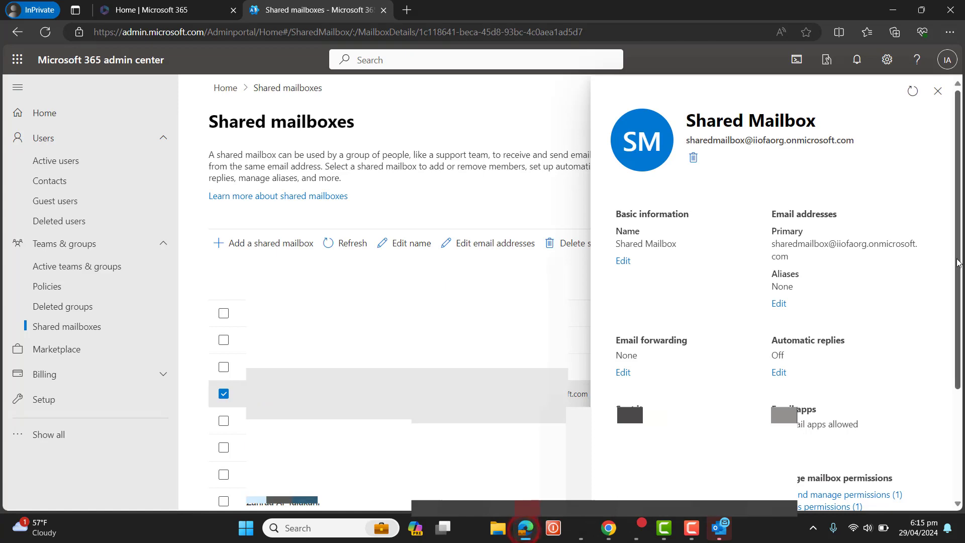
drag(956, 259, 962, 431)
drag(764, 361, 883, 372)
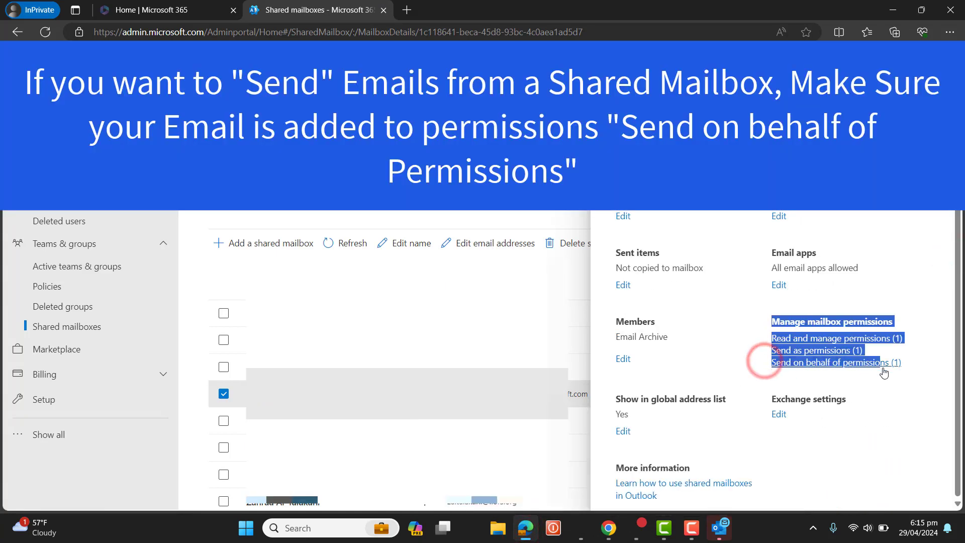
click(919, 406)
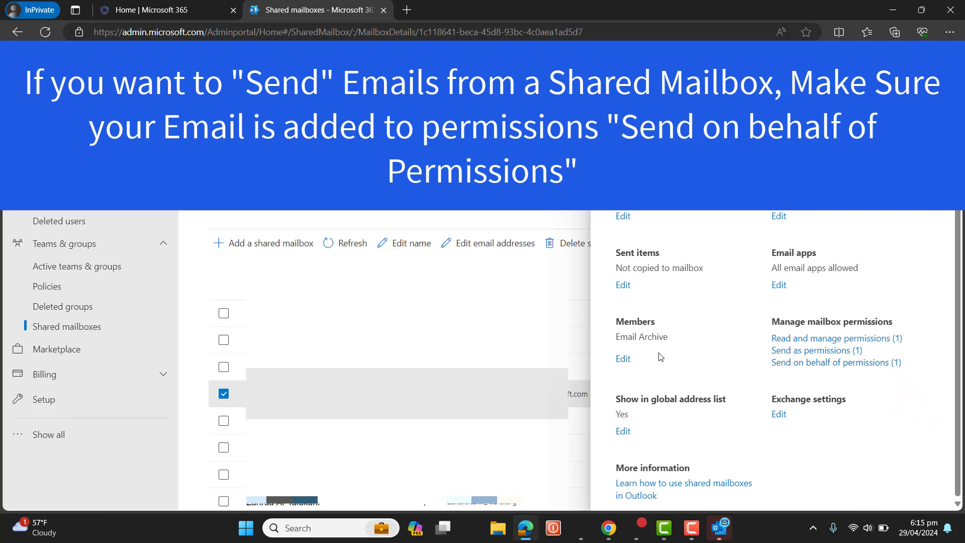
Step: Check the Email Archive member entry and send-on-behalf count, then minimize the admin center
click(645, 346)
drag(644, 346, 606, 339)
drag(944, 361, 772, 363)
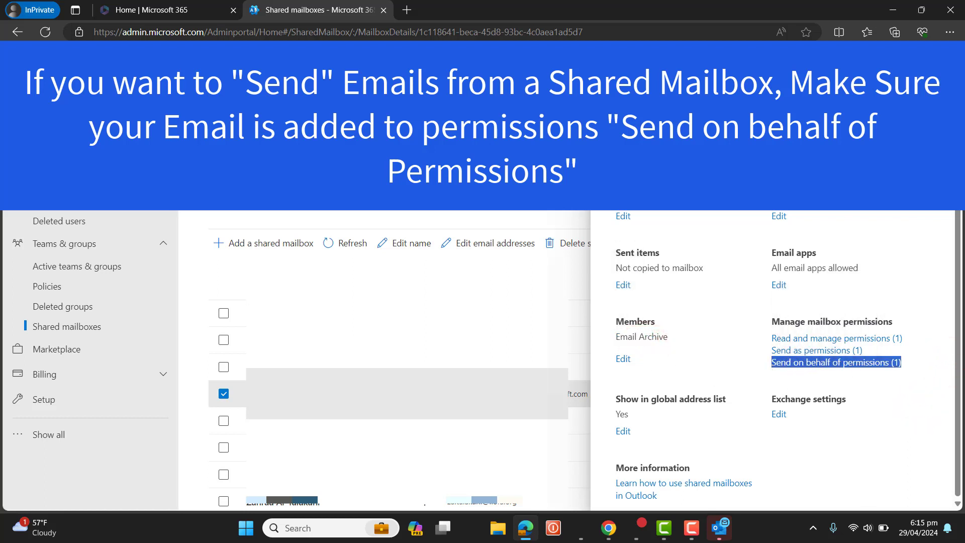
click(893, 10)
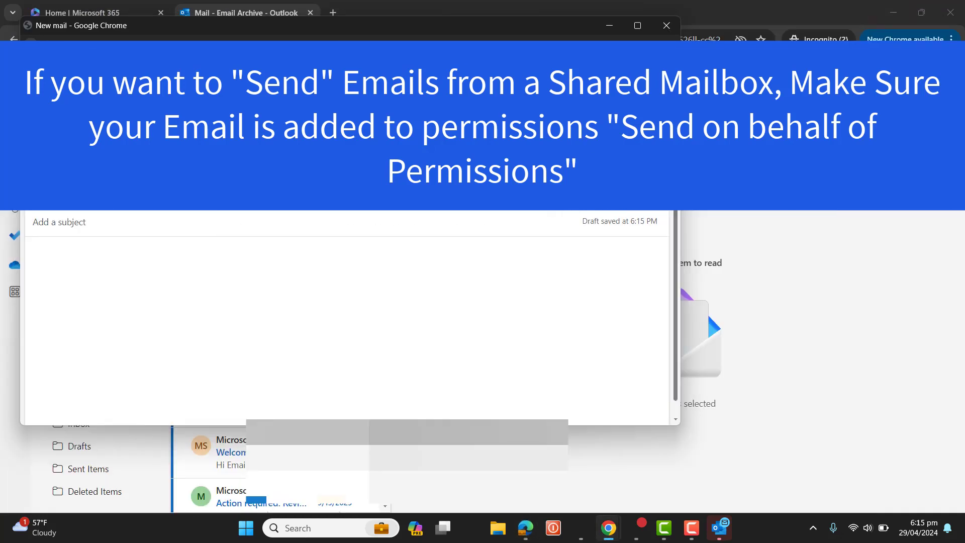
Step: Set the shared mailbox as the From address and add the recipient's e-mail in To
click(201, 186)
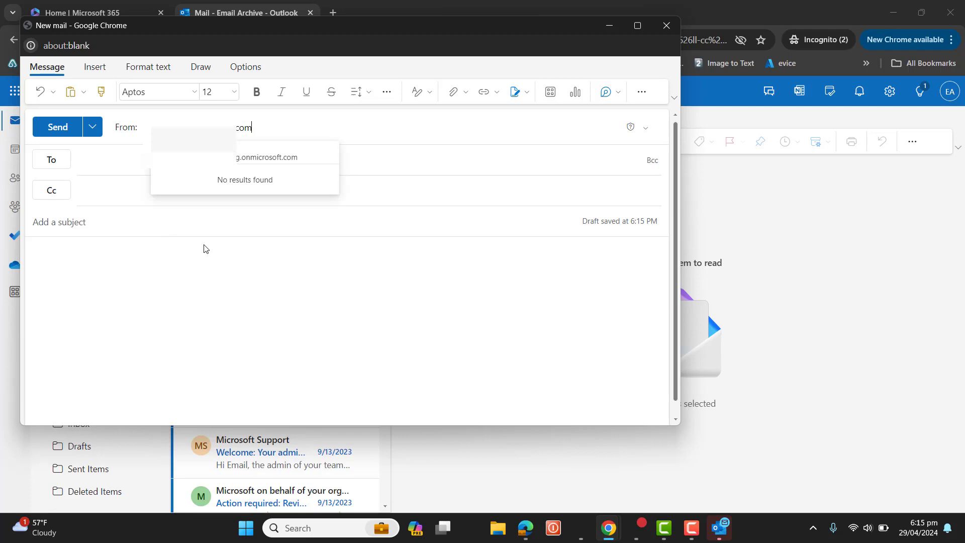
click(191, 153)
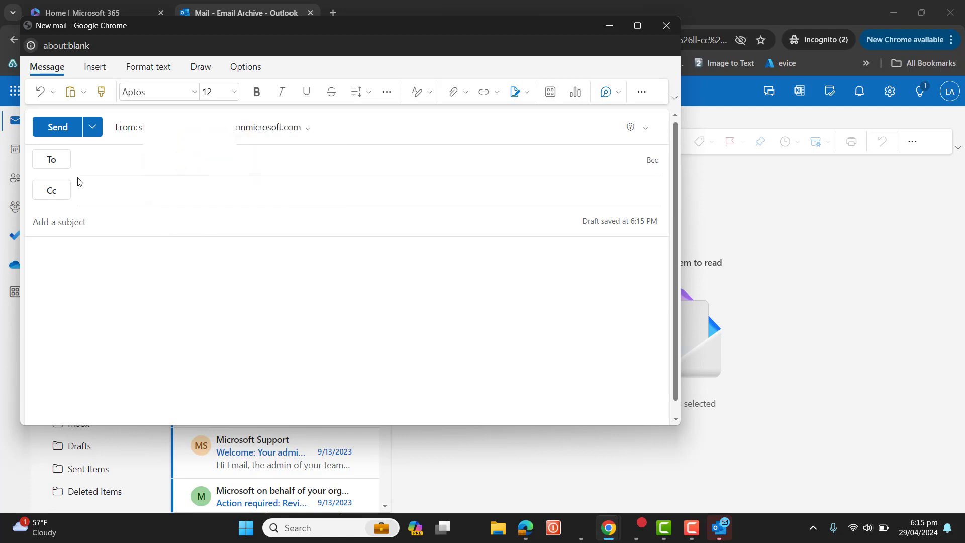
click(101, 161)
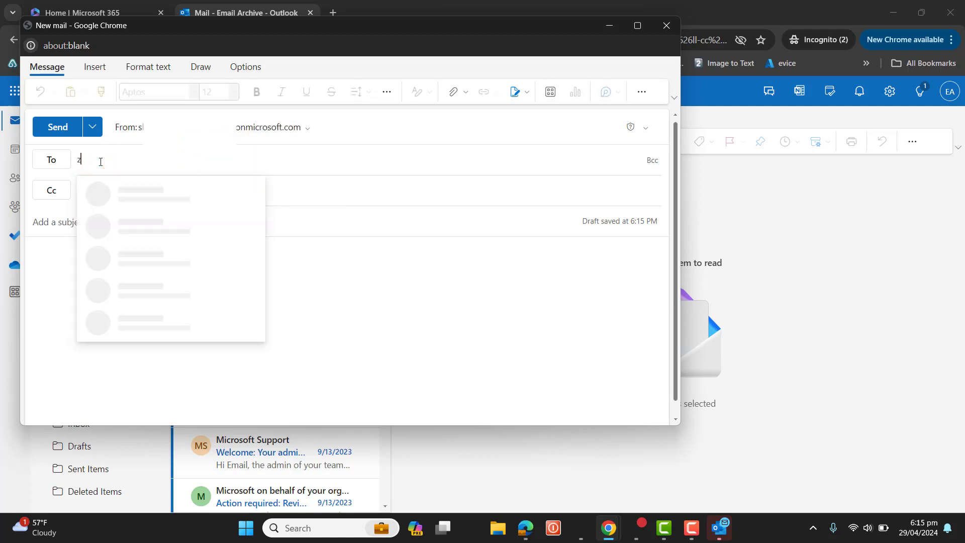
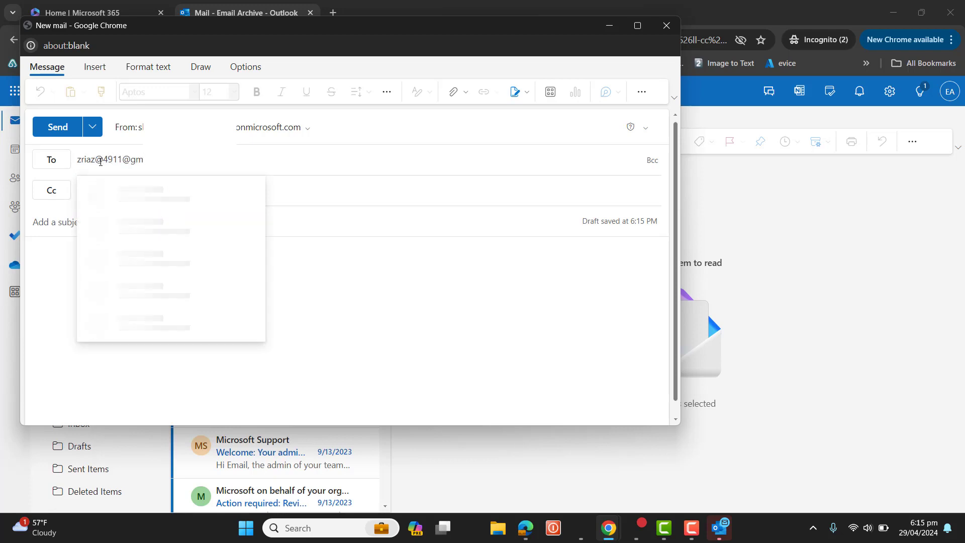
click(308, 189)
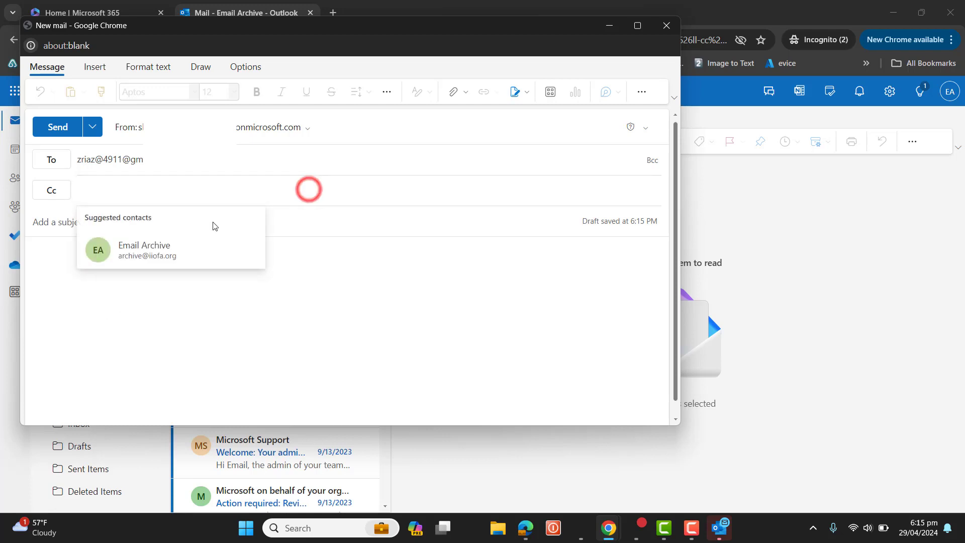
Step: Enter 'test' as both subject and body, and maximize the draft window
click(281, 229)
text(tes)
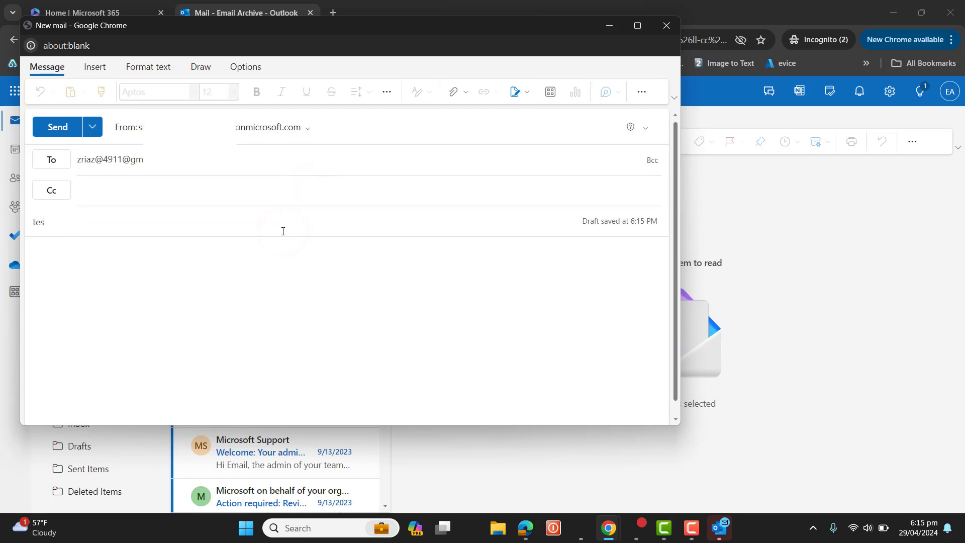
text(t)
click(235, 264)
text(tes)
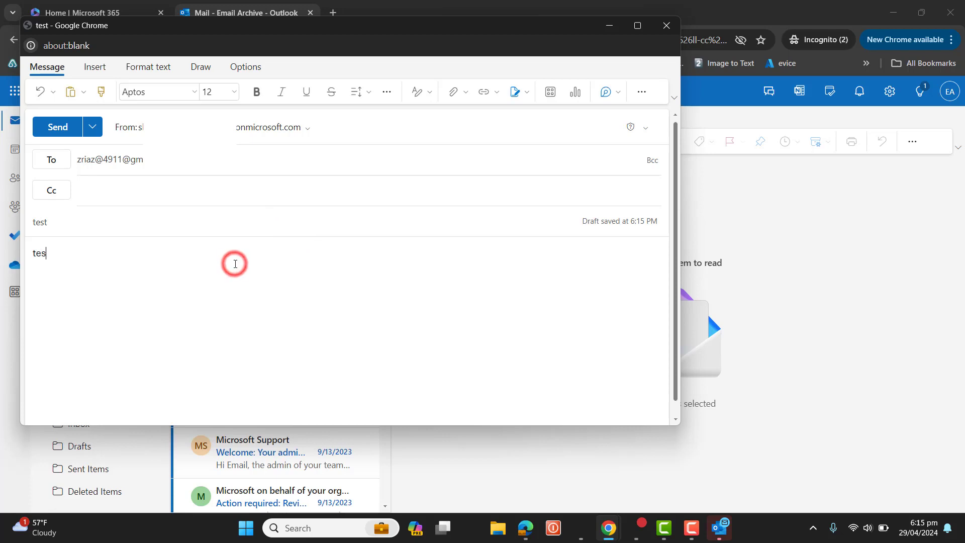
text(t)
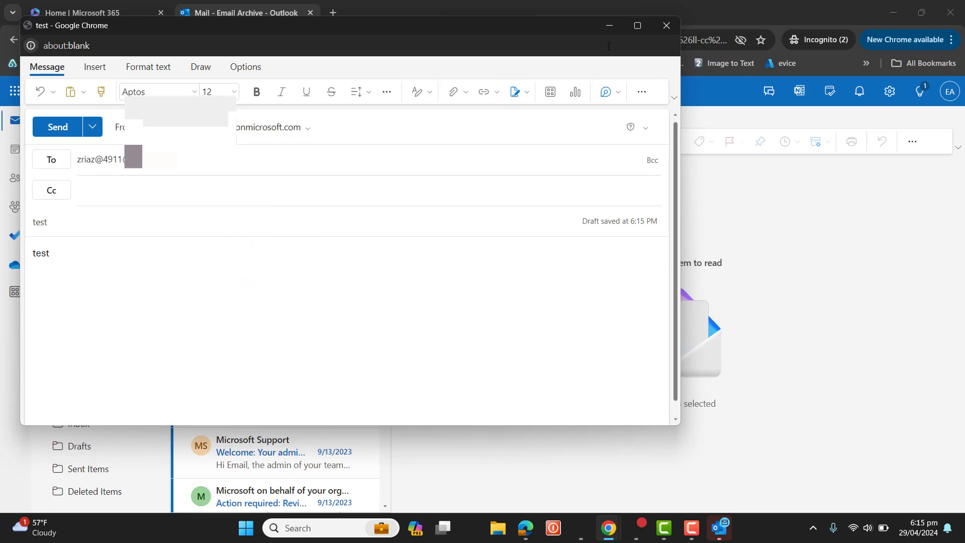
click(638, 26)
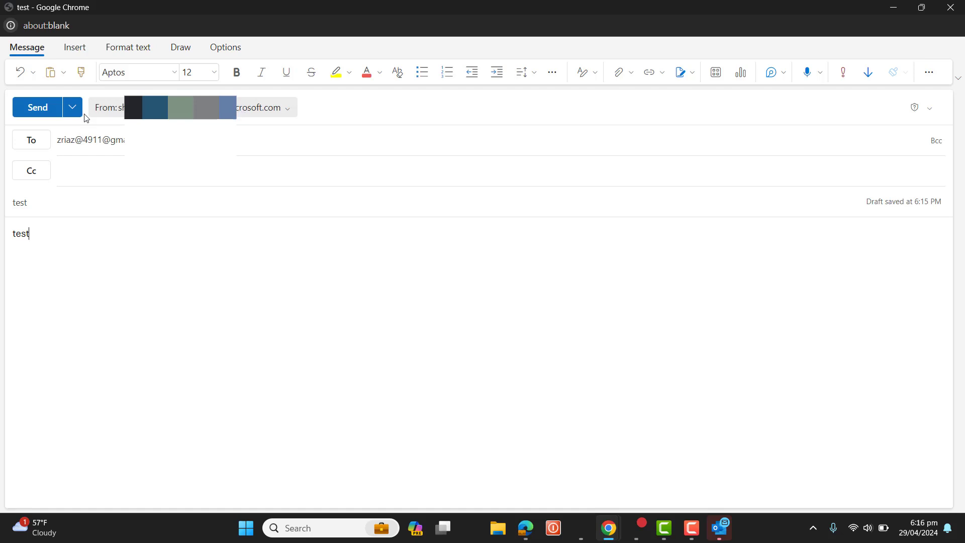
Step: Switch to the Outlook inbox window via the Chrome taskbar preview
mouse_move(619, 521)
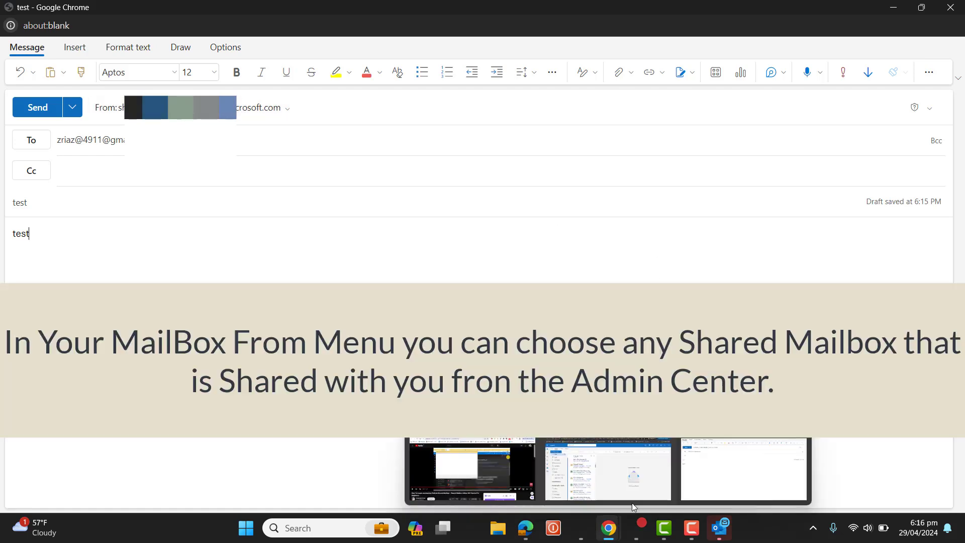
click(632, 461)
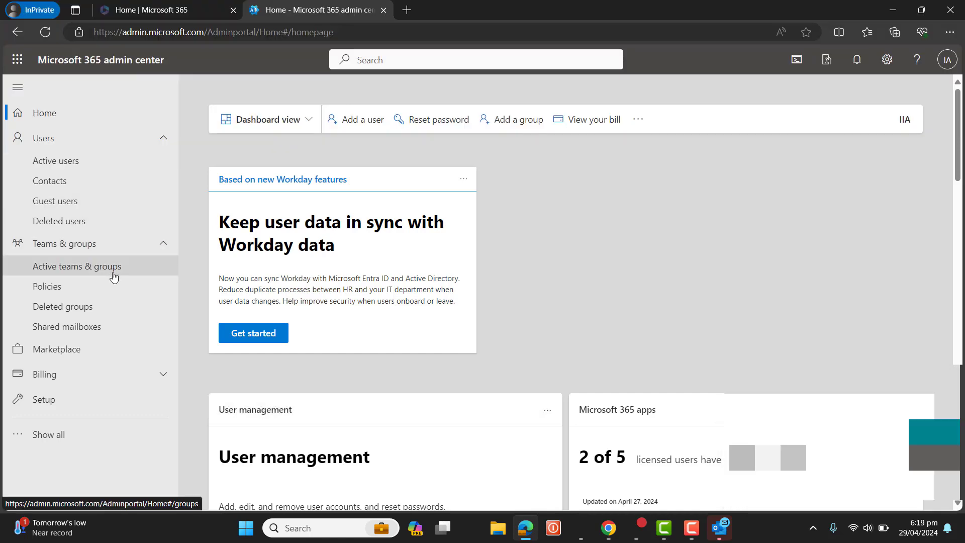
click(89, 329)
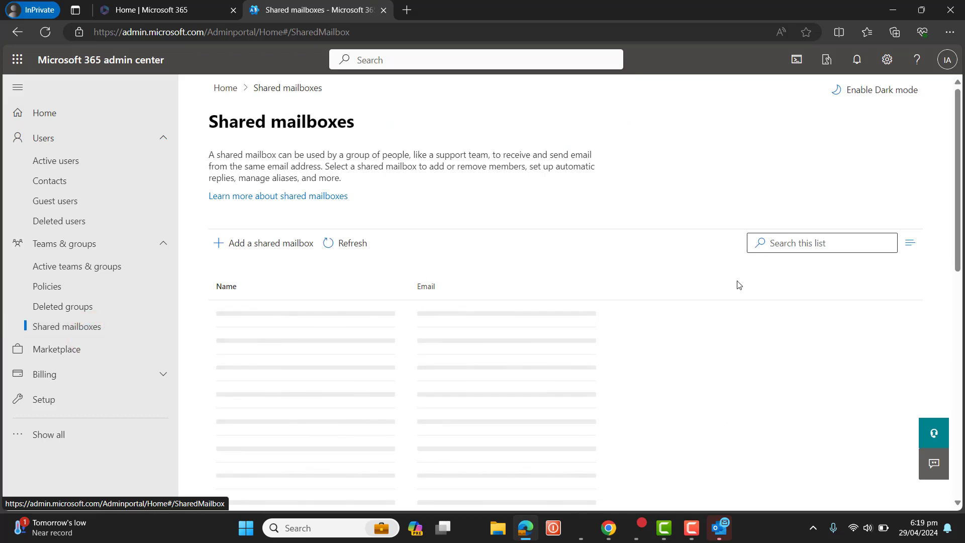
click(812, 243)
text(sharedmailbox)
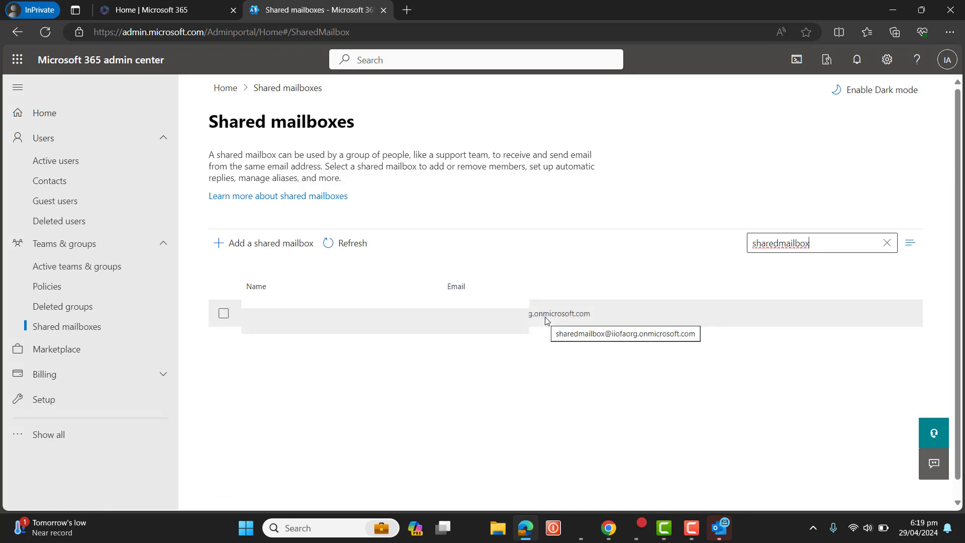
click(547, 321)
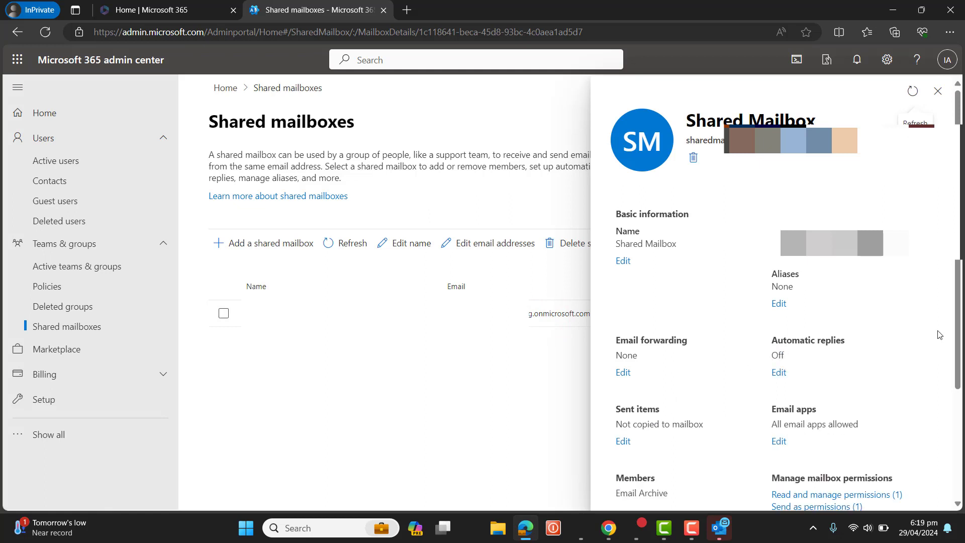
scroll(958, 319, down, 3)
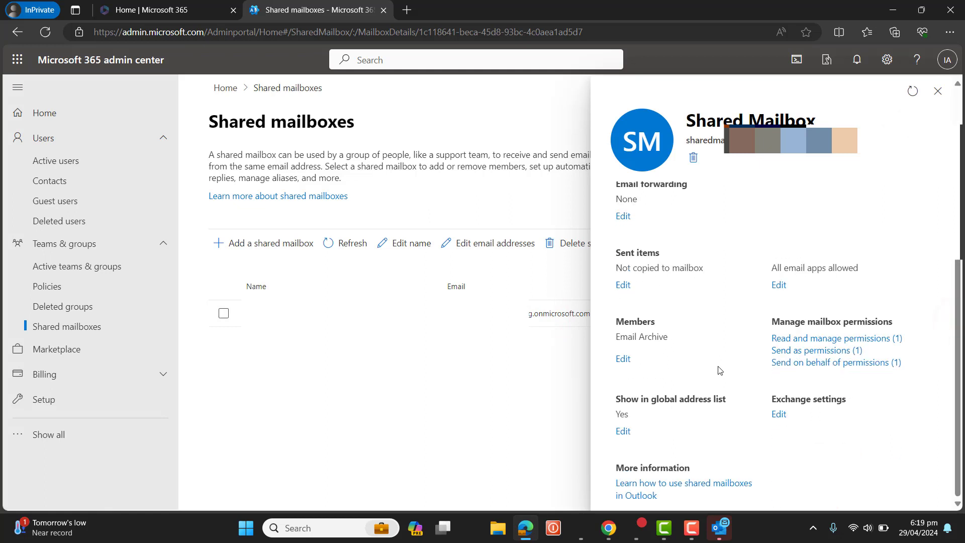
double_click(675, 337)
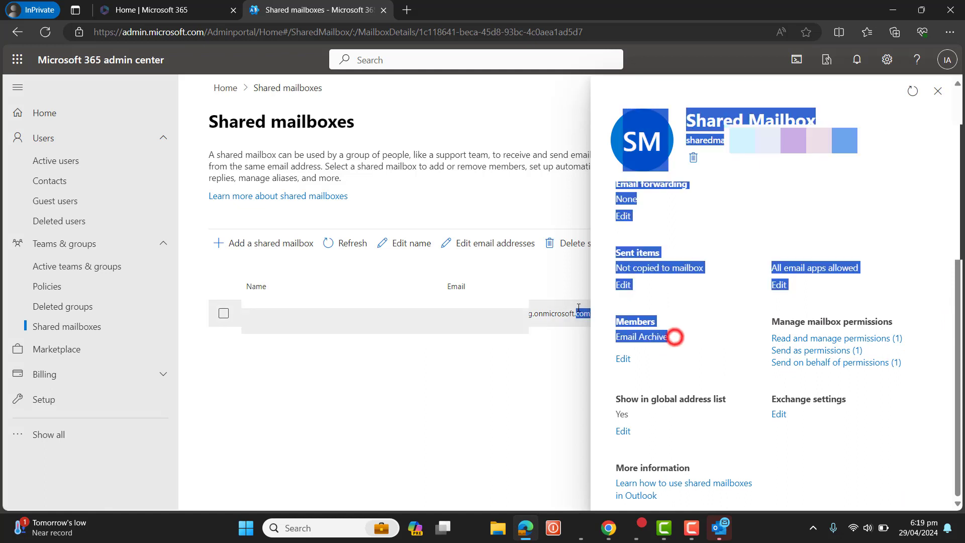
click(887, 386)
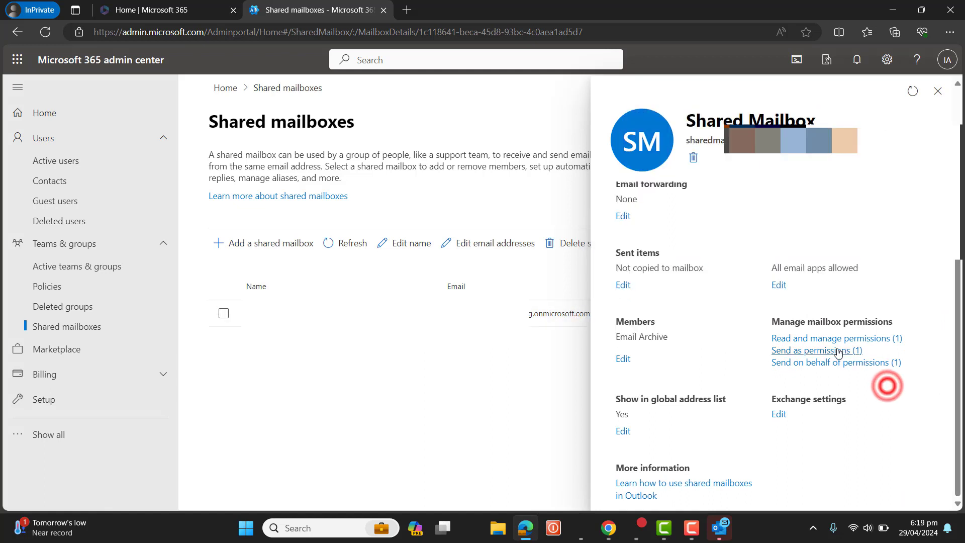
drag(760, 326, 921, 385)
click(902, 446)
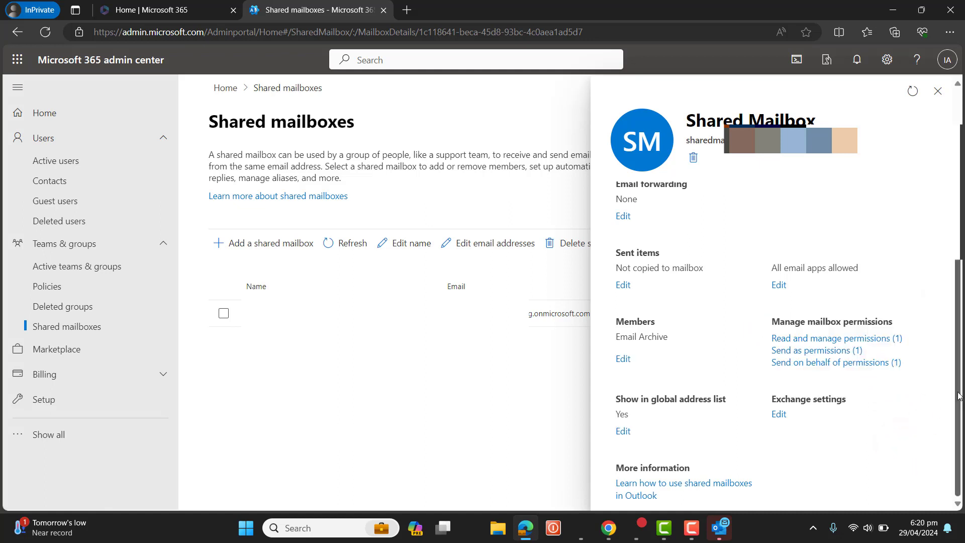
scroll(959, 395, up, 3)
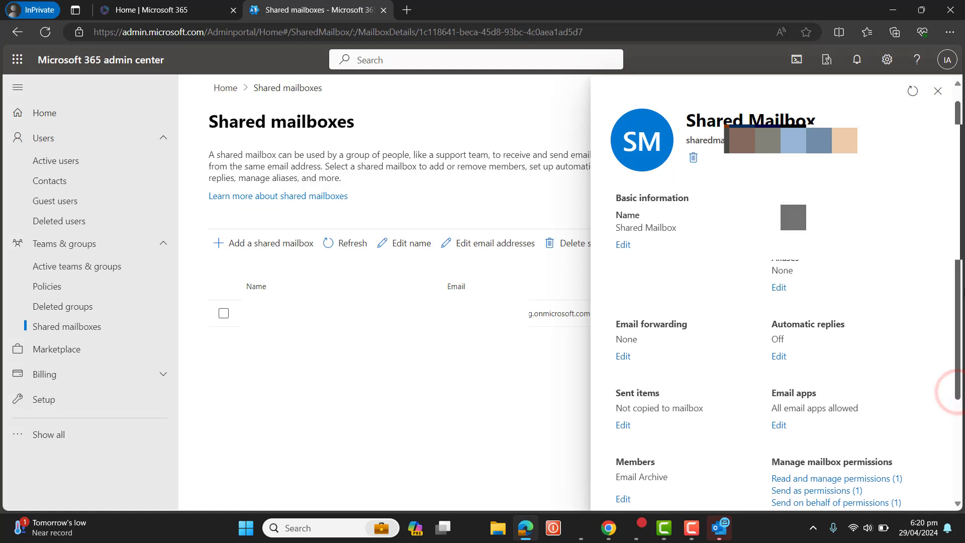
scroll(774, 352, down, 3)
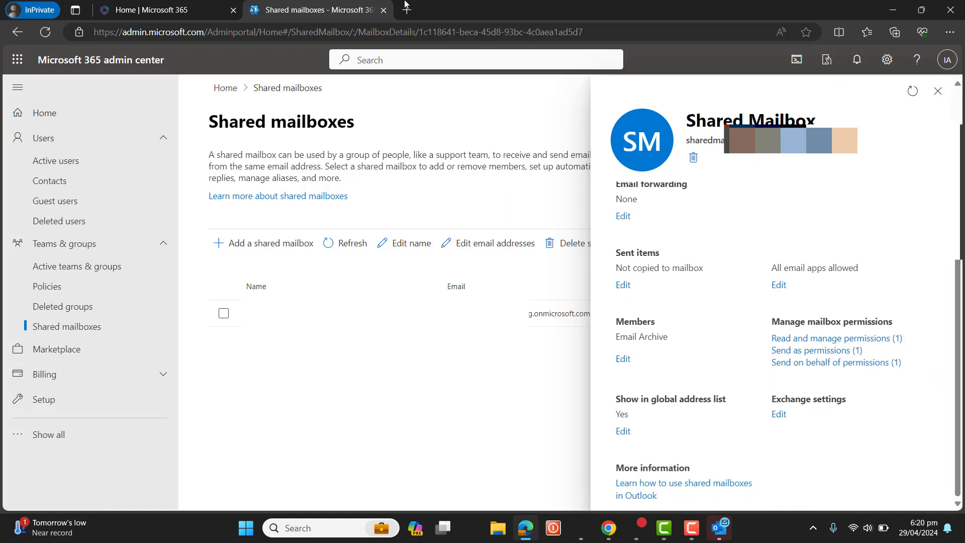
click(56, 113)
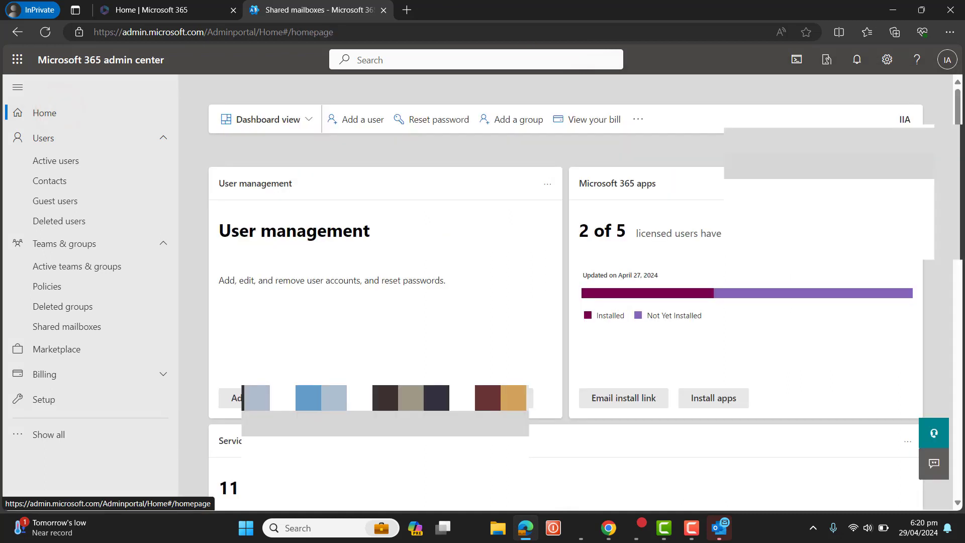